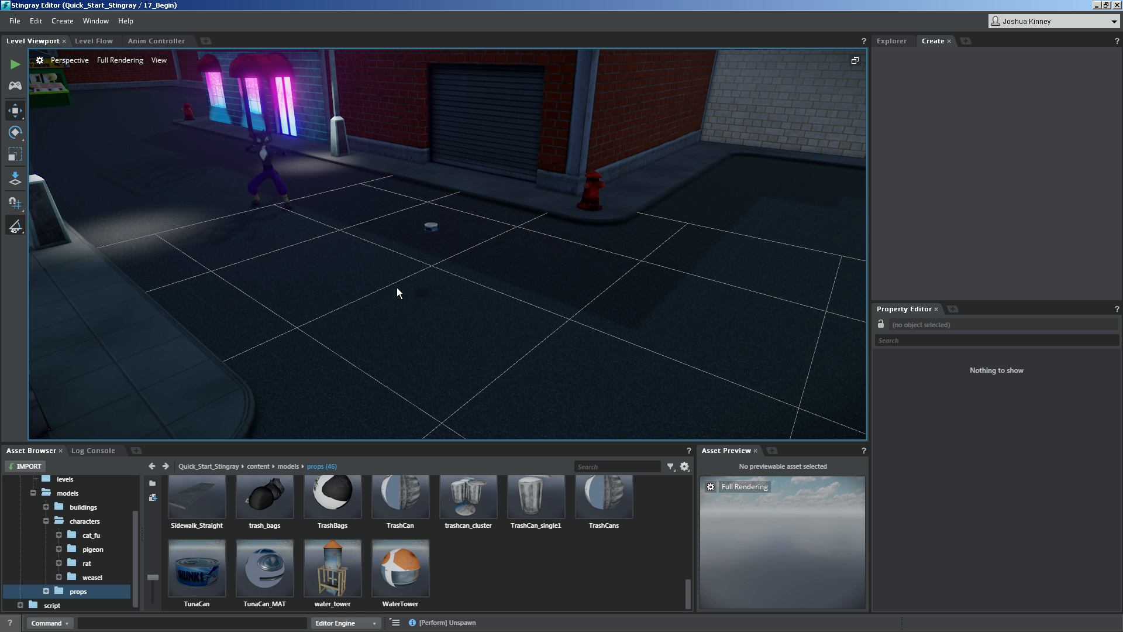
With the tuna can selected, open the Story Editor and dock it between the level viewport and the Asset Browser
left_click(430, 227)
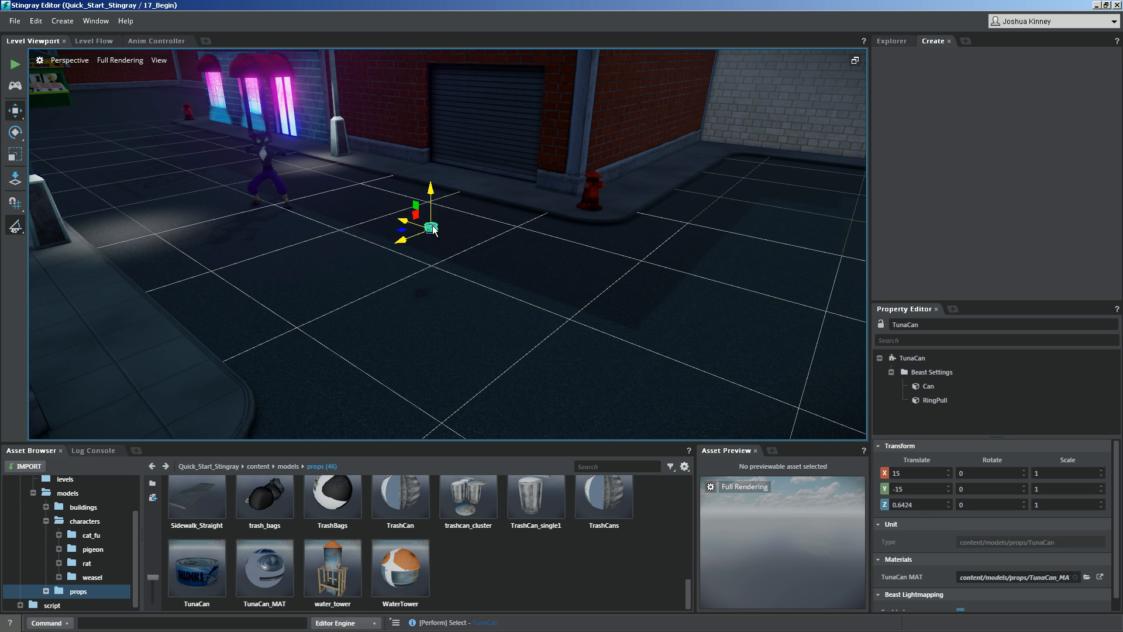
left_click(94, 22)
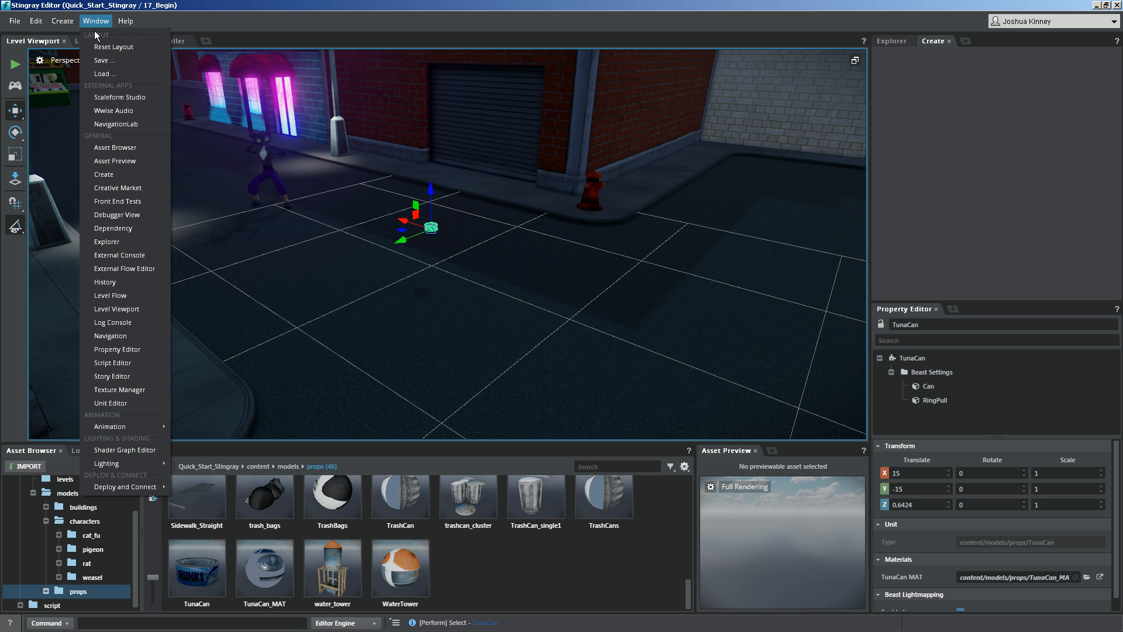
left_click(137, 376)
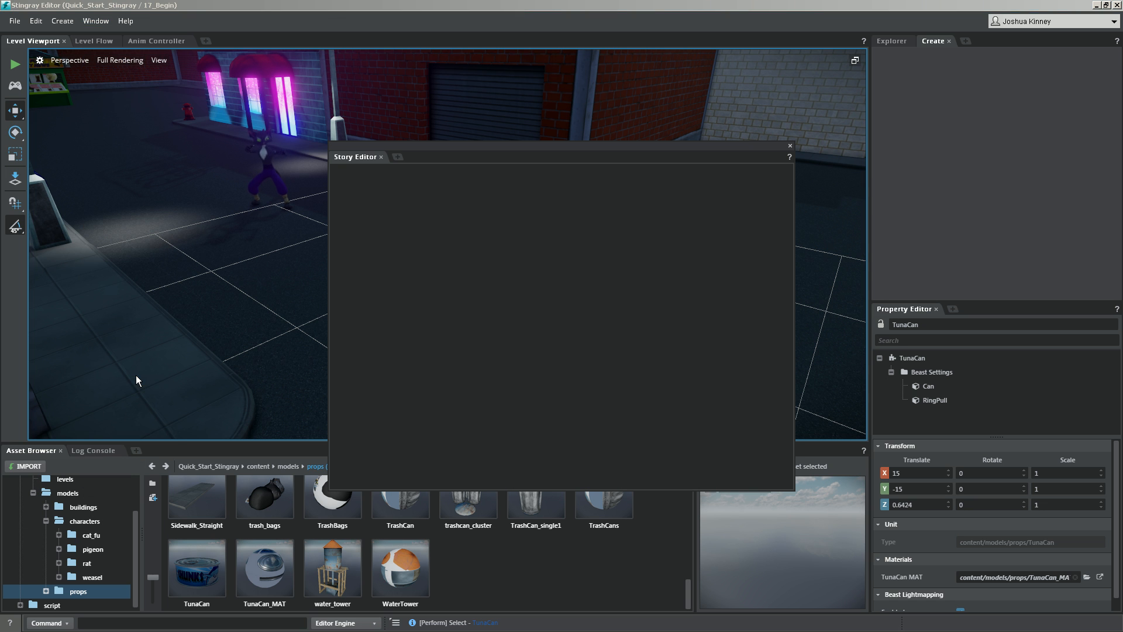
left_click_drag(363, 157, 160, 442)
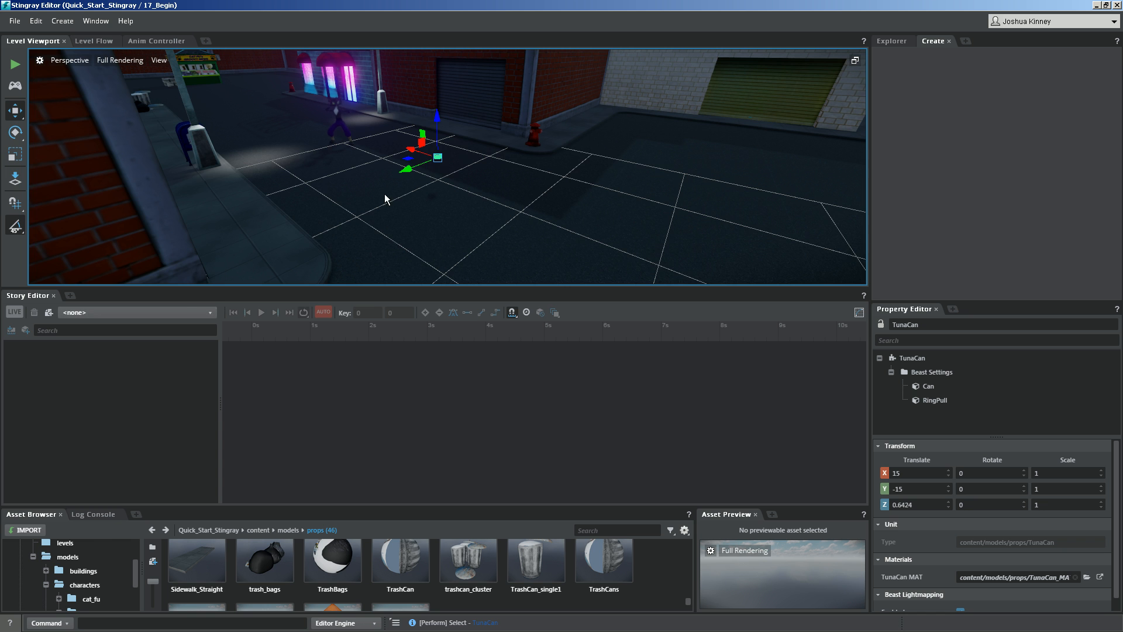
Create a new story containing a unit track for the selected tuna can
scroll(443, 173, "up", 5)
middle_click_drag(443, 174, 468, 251, "alt")
right_click_drag(468, 251, 308, 293, "alt")
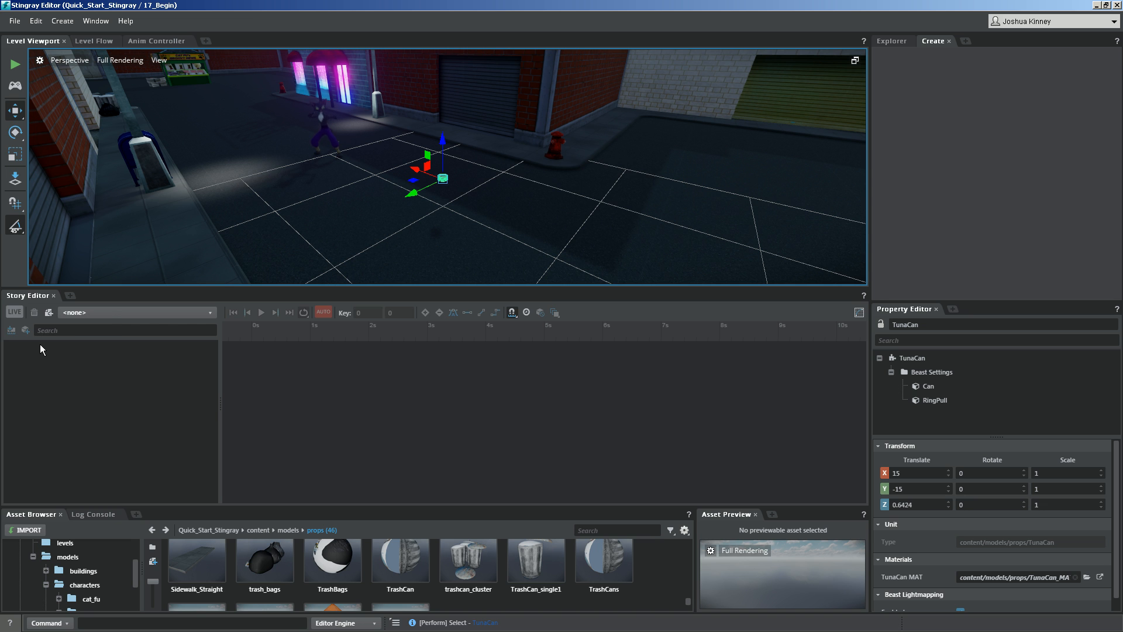
left_click(49, 313)
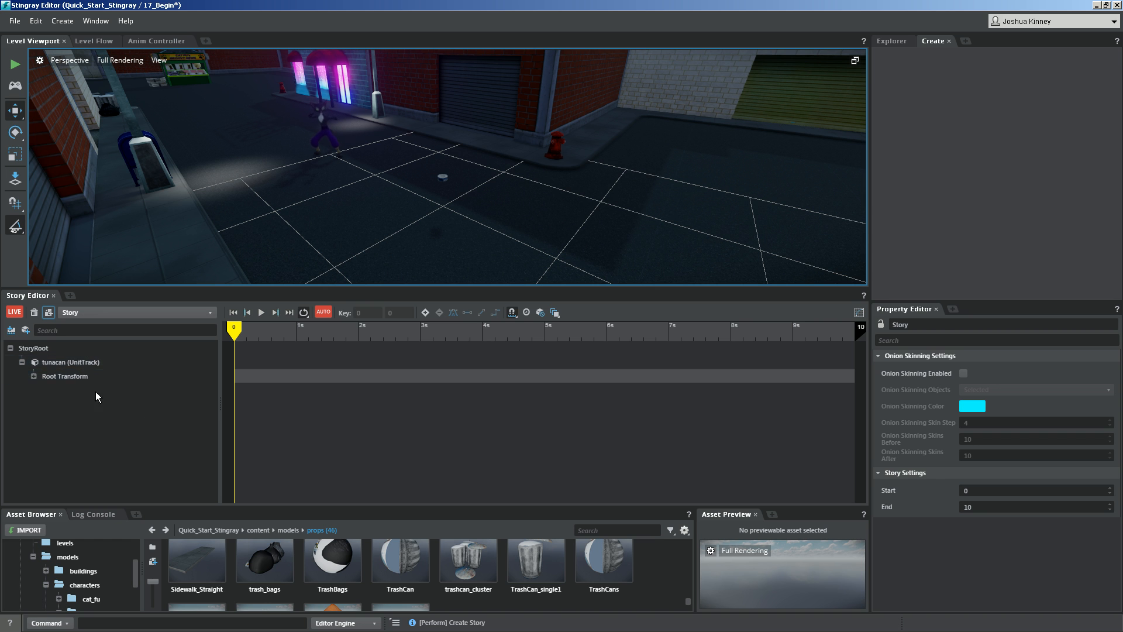
Expand the tuna can's Root Transform channels and add a positionz key at 0 s
left_click(34, 376)
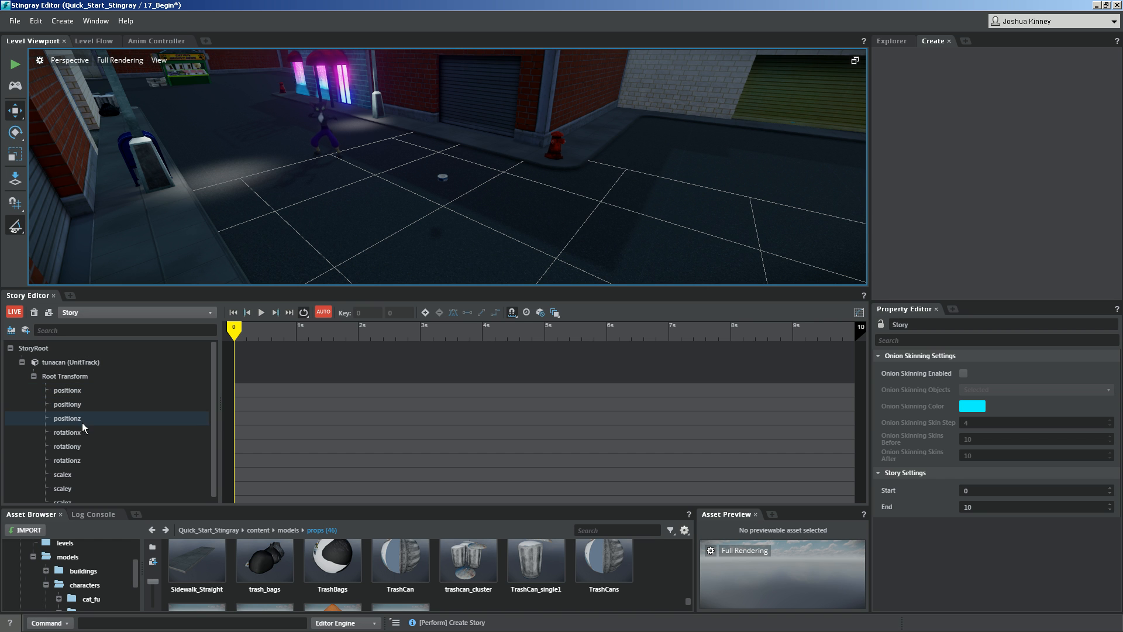
scroll(84, 478, "down", 1)
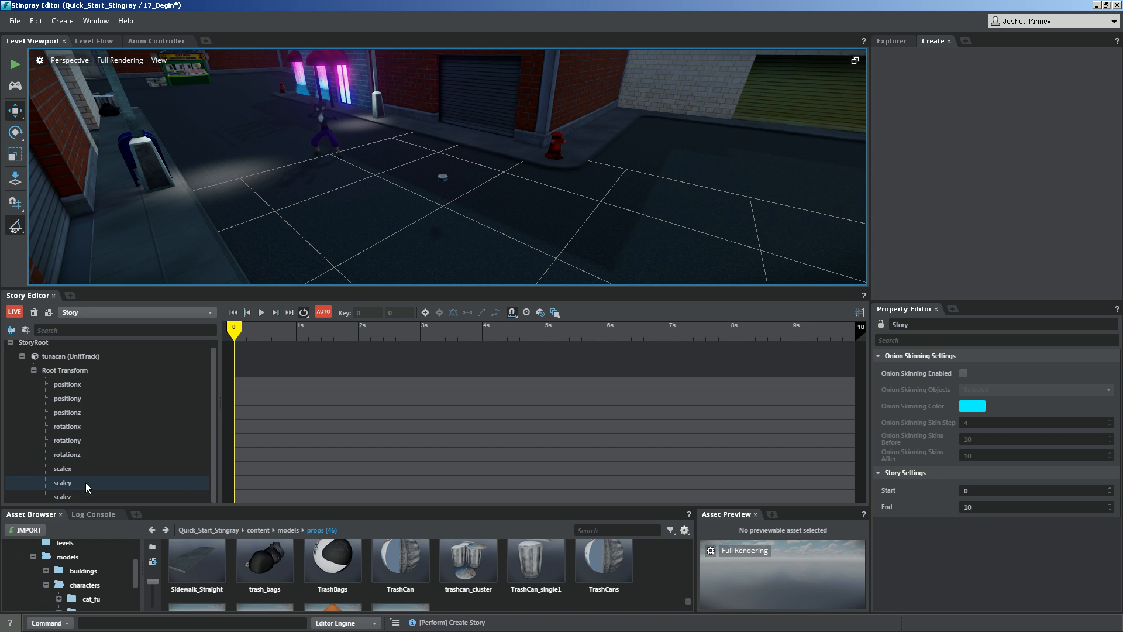
scroll(80, 471, "up", 1)
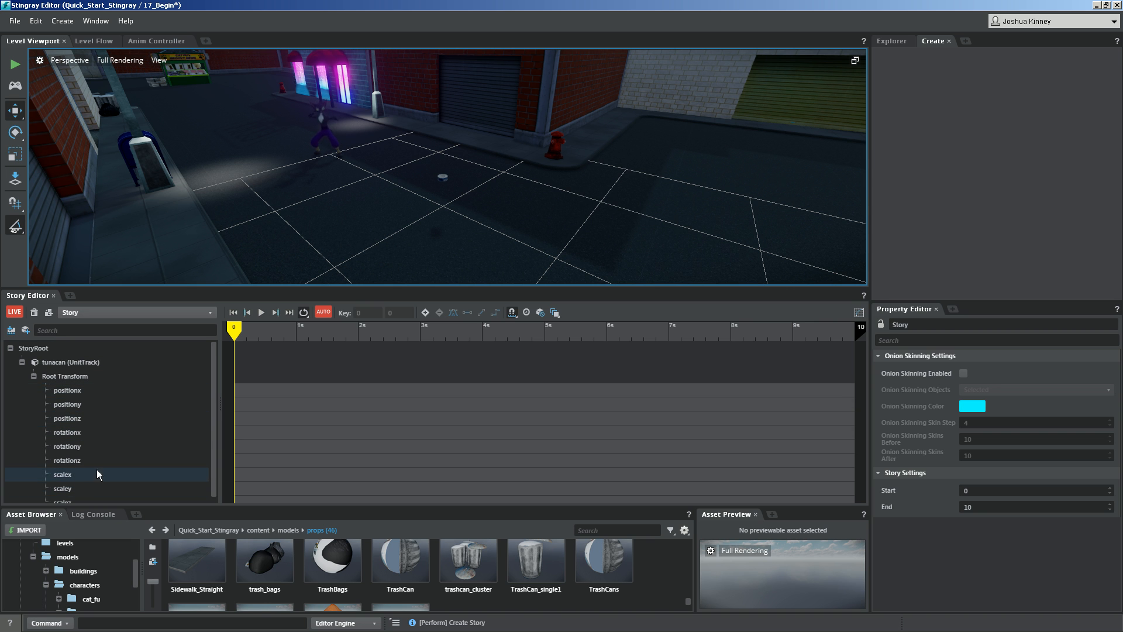
left_click(443, 177)
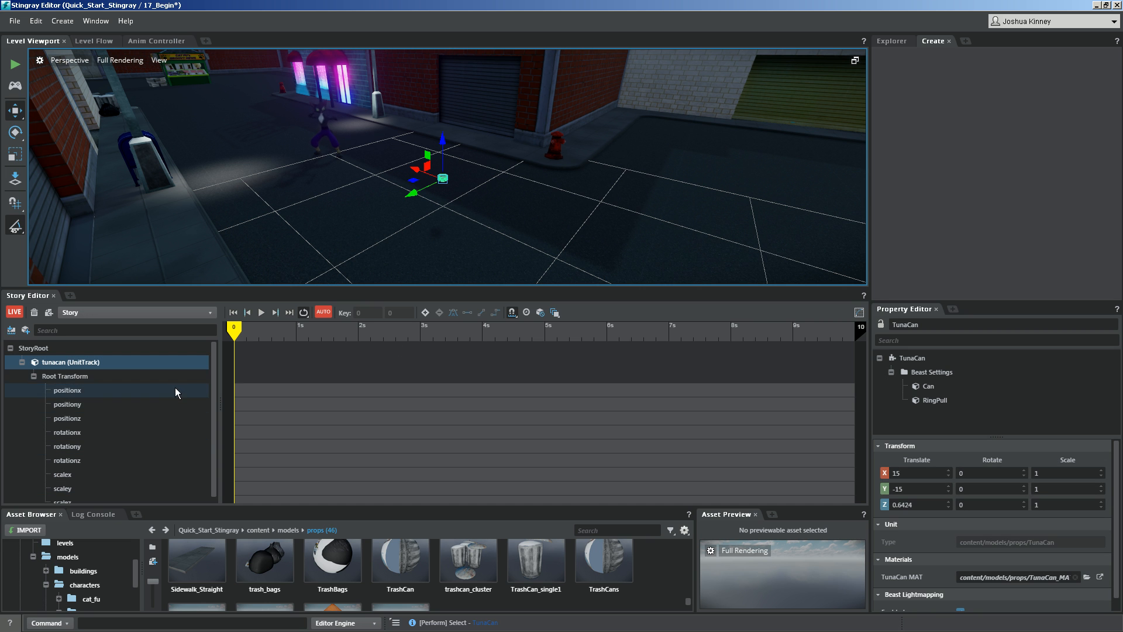
left_click(72, 418)
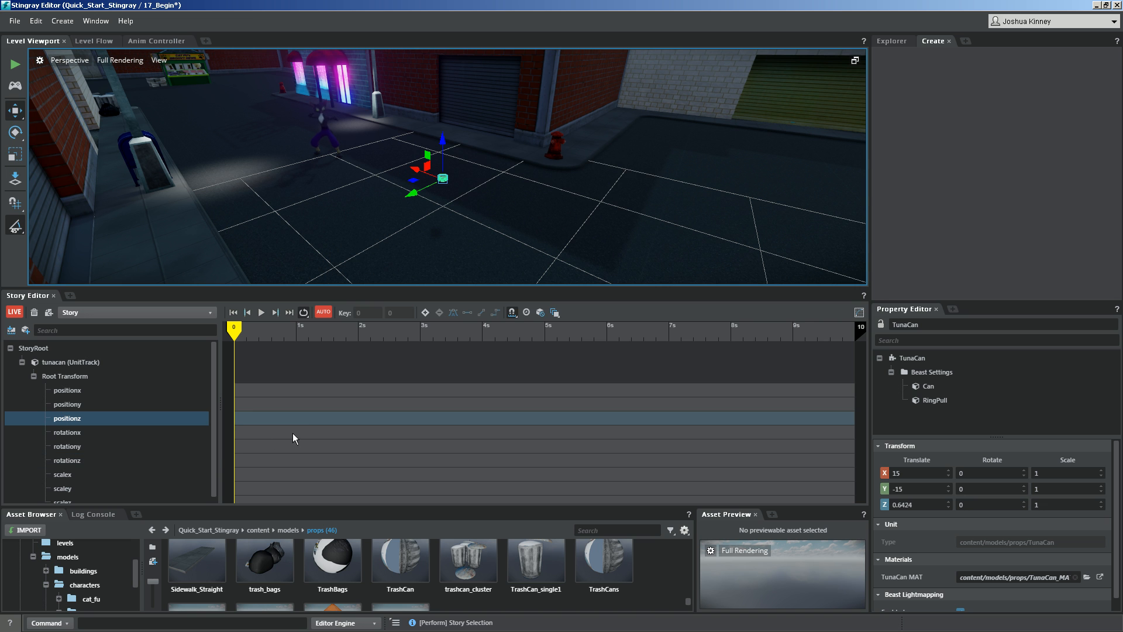
left_click(425, 313)
Lower the tuna can along Z to about 0.18 at 1 s, and add another positionz key at 2 s
left_click_drag(237, 331, 300, 335)
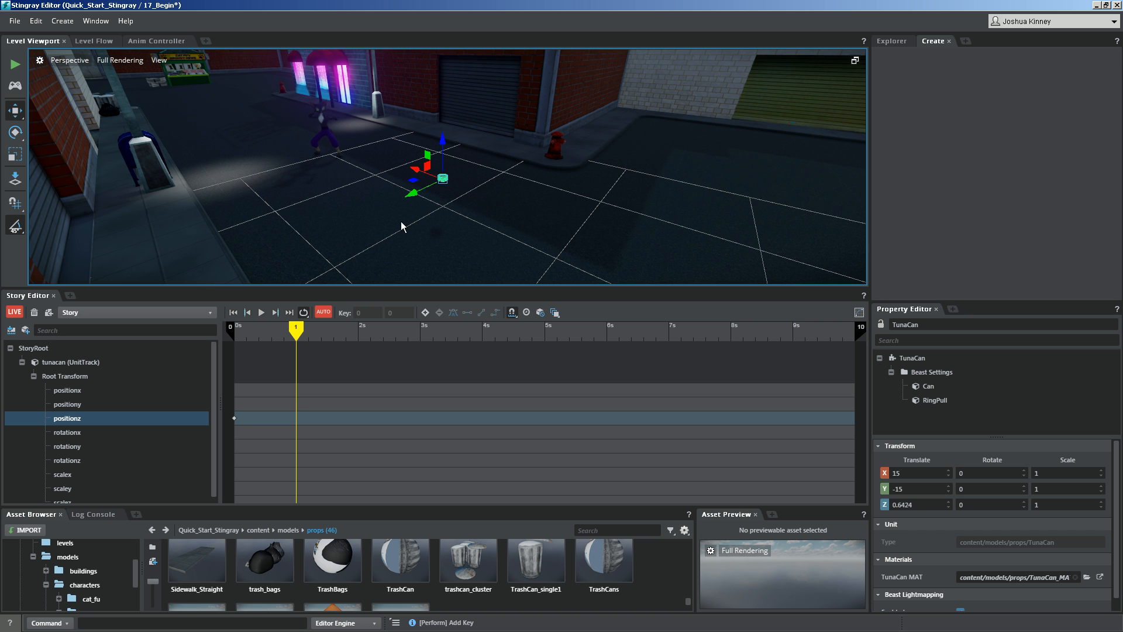
left_click_drag(443, 147, 446, 168)
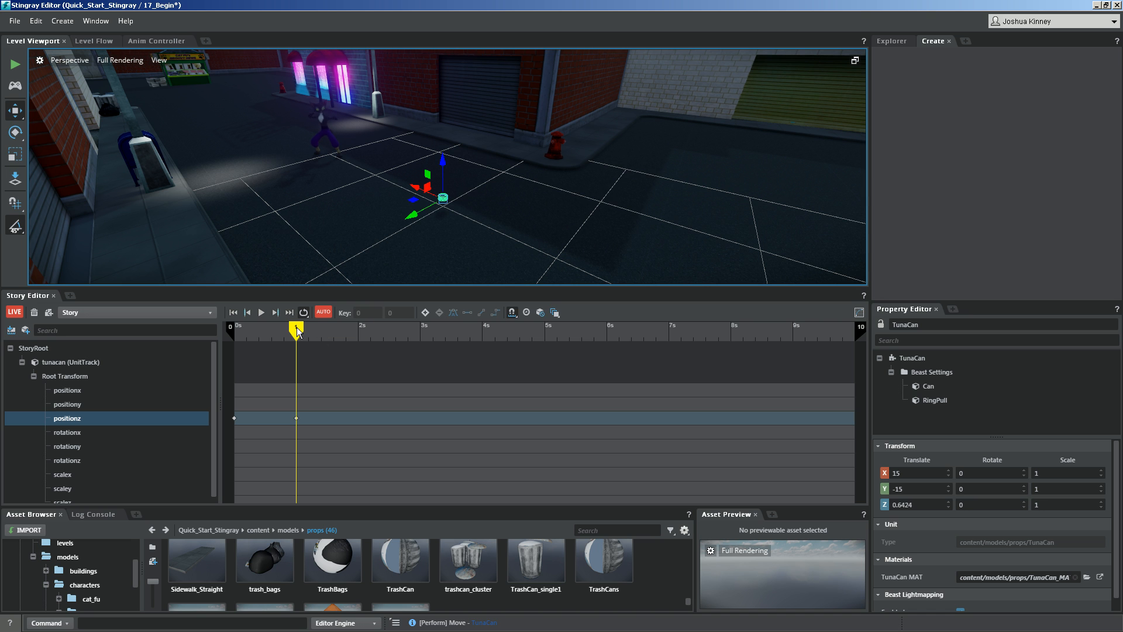
left_click_drag(298, 331, 358, 333)
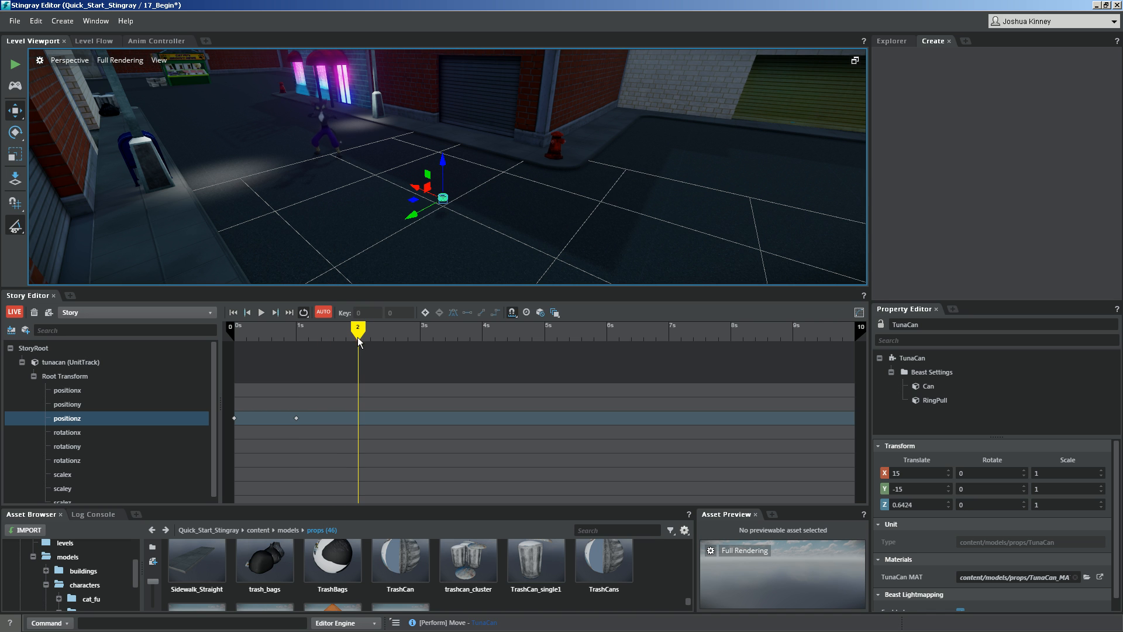
left_click(425, 313)
Set the 2 s positionz key's value to 0.64, matching the key at 0 s
left_click(234, 418)
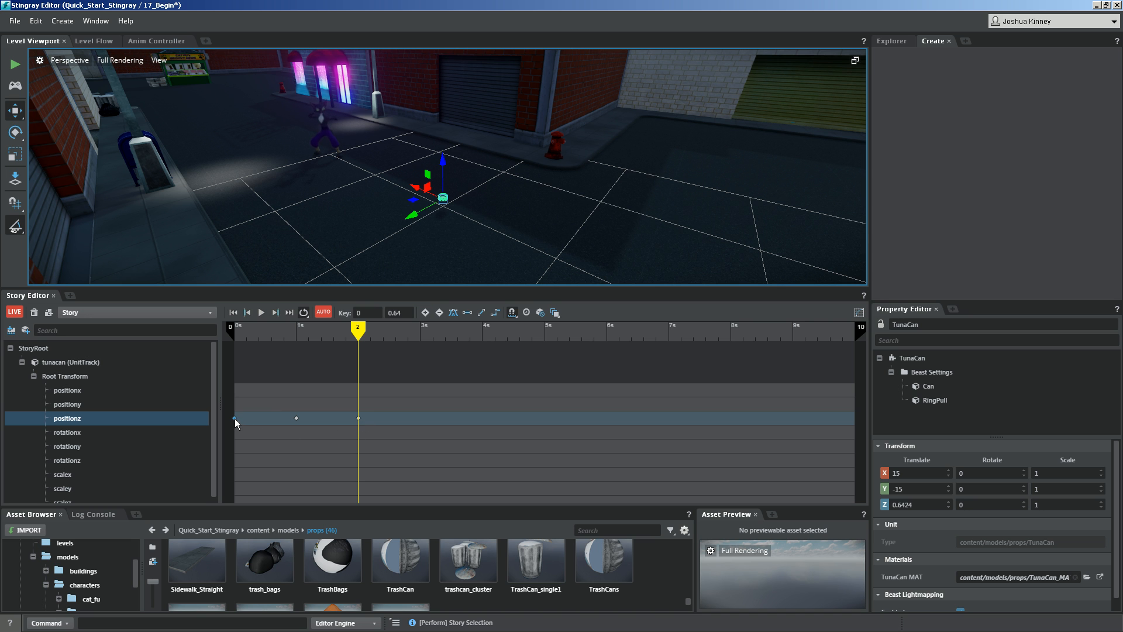
left_click_drag(400, 316, 379, 314)
left_click(359, 418)
left_click(409, 312)
type("0.64")
key("Return")
Shorten the story's end time to 2 s and play the story to check the can's looping motion
left_click_drag(358, 331, 240, 332)
left_click(261, 312)
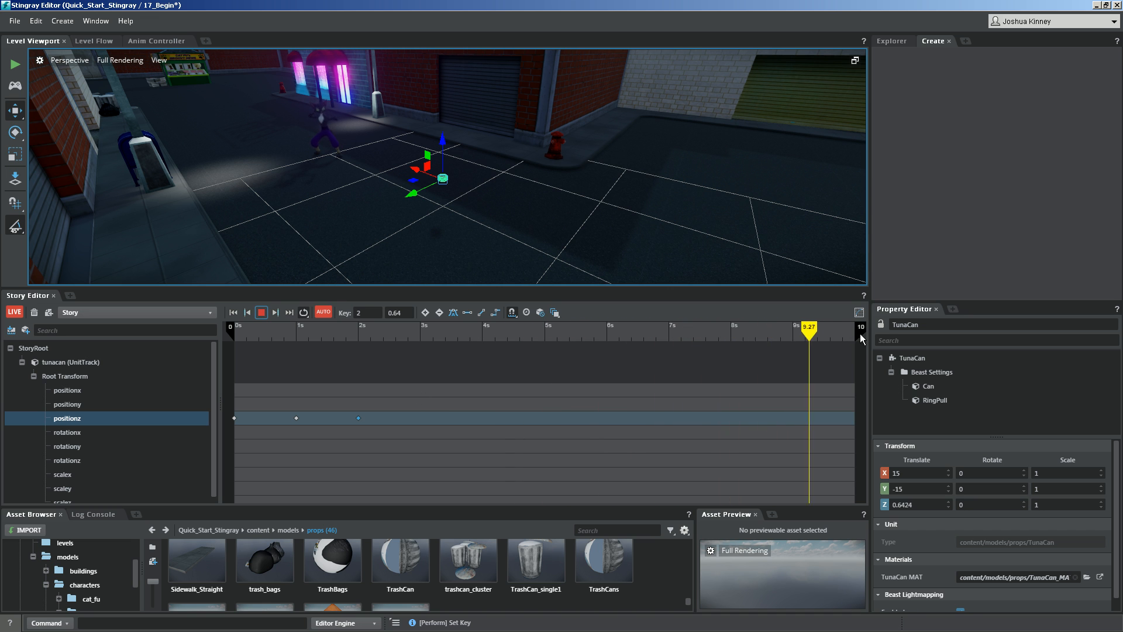
left_click(261, 313)
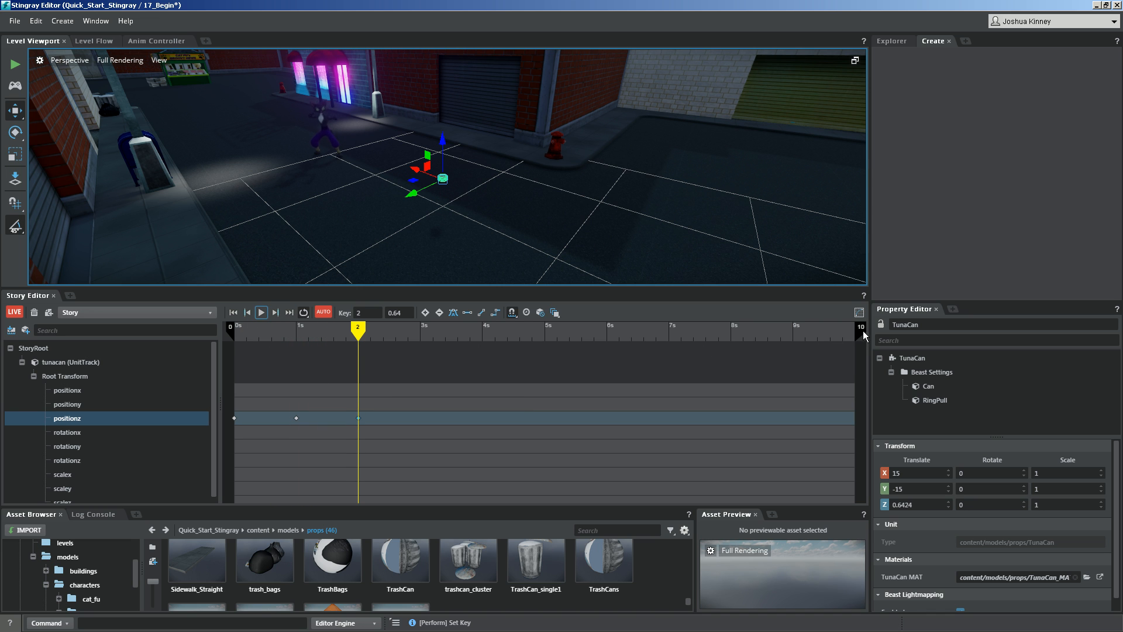
left_click_drag(861, 332, 365, 331)
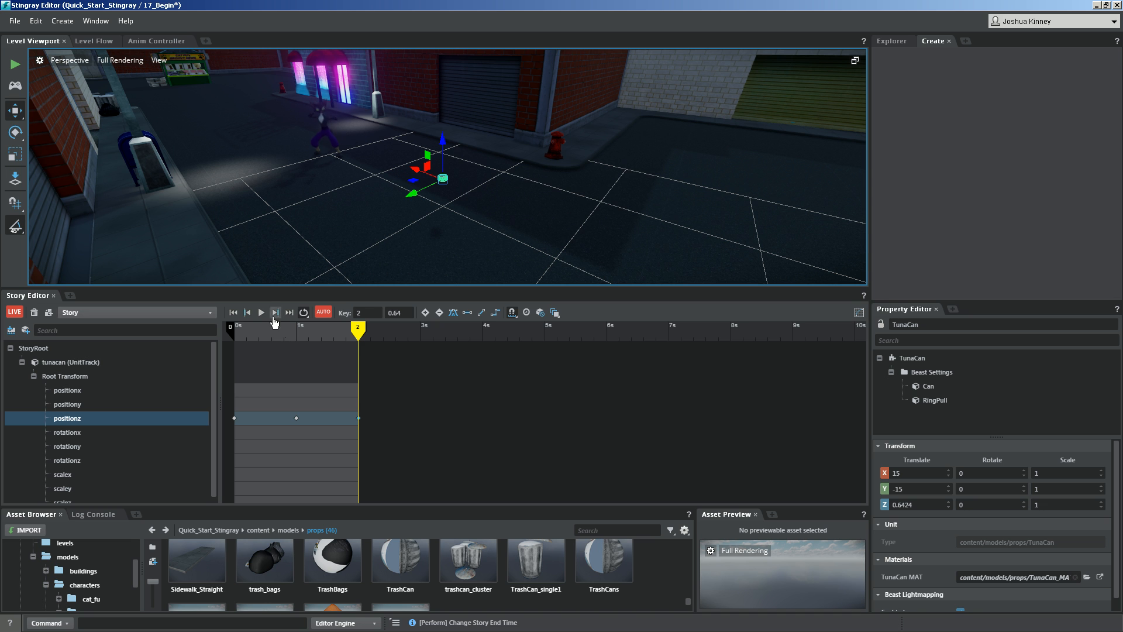
left_click(262, 312)
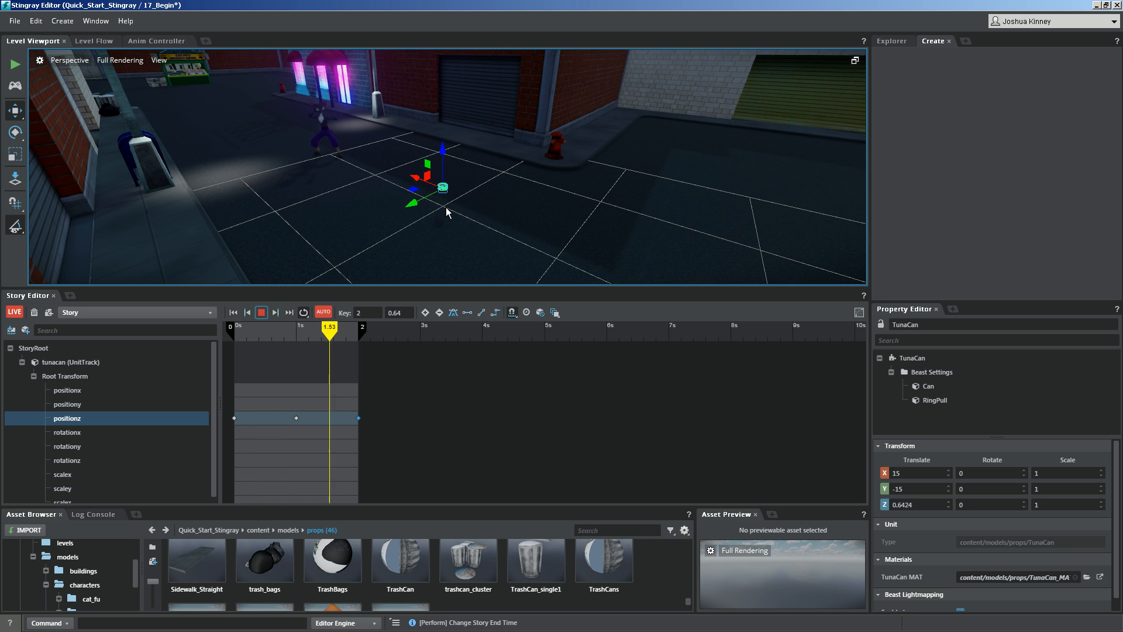
Show the positionz animation as a curve and flatten the tangents of the key at 1 s
left_click(858, 312)
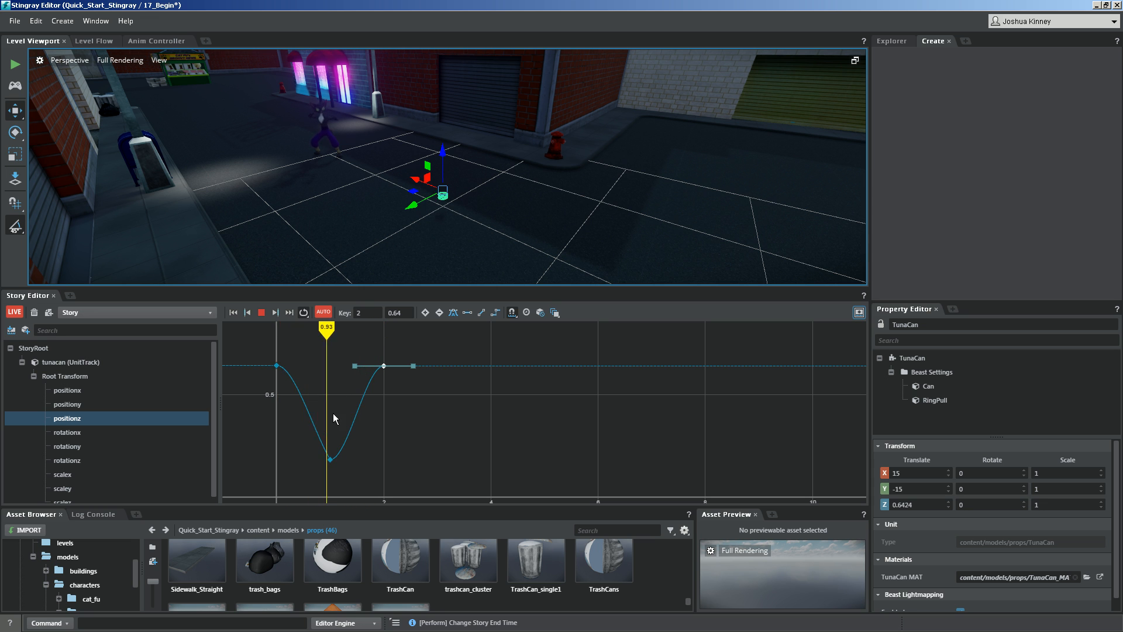
left_click_drag(316, 434, 360, 476)
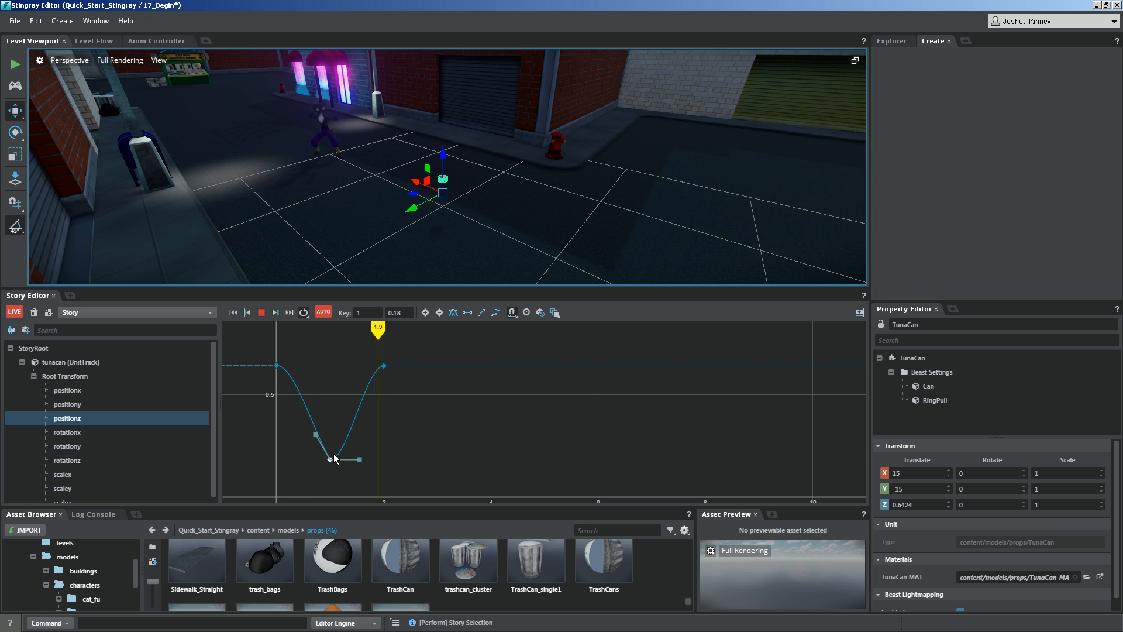
left_click(467, 314)
Try linear, stepped and smooth tangents on all three positionz keys, and return them to flat tangents
left_click_drag(263, 358, 409, 384)
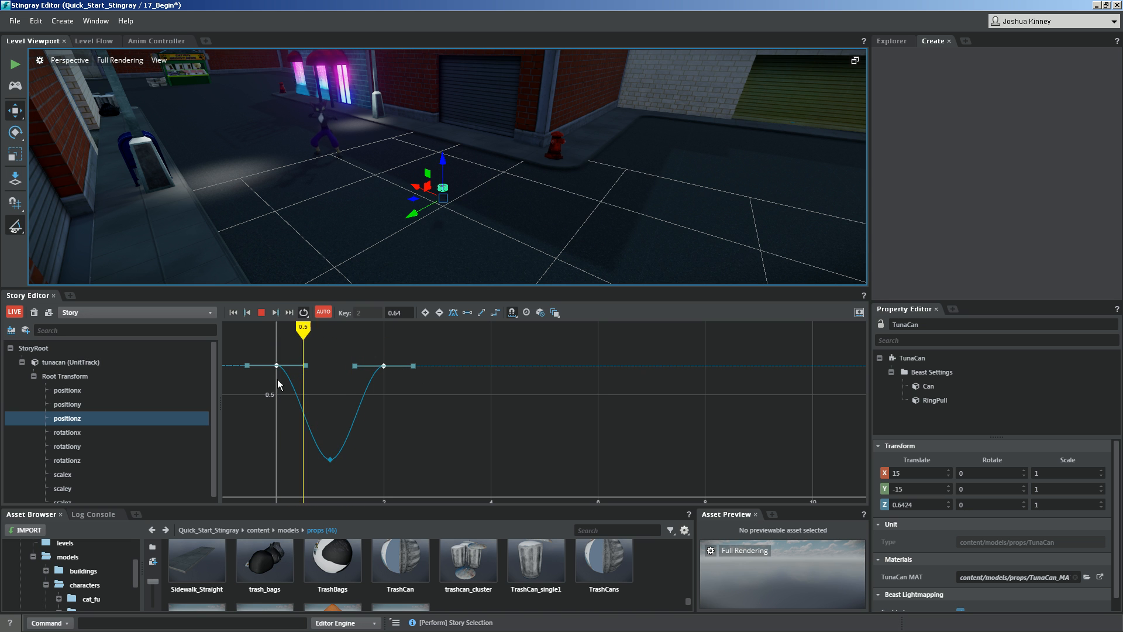
left_click_drag(261, 336, 422, 483)
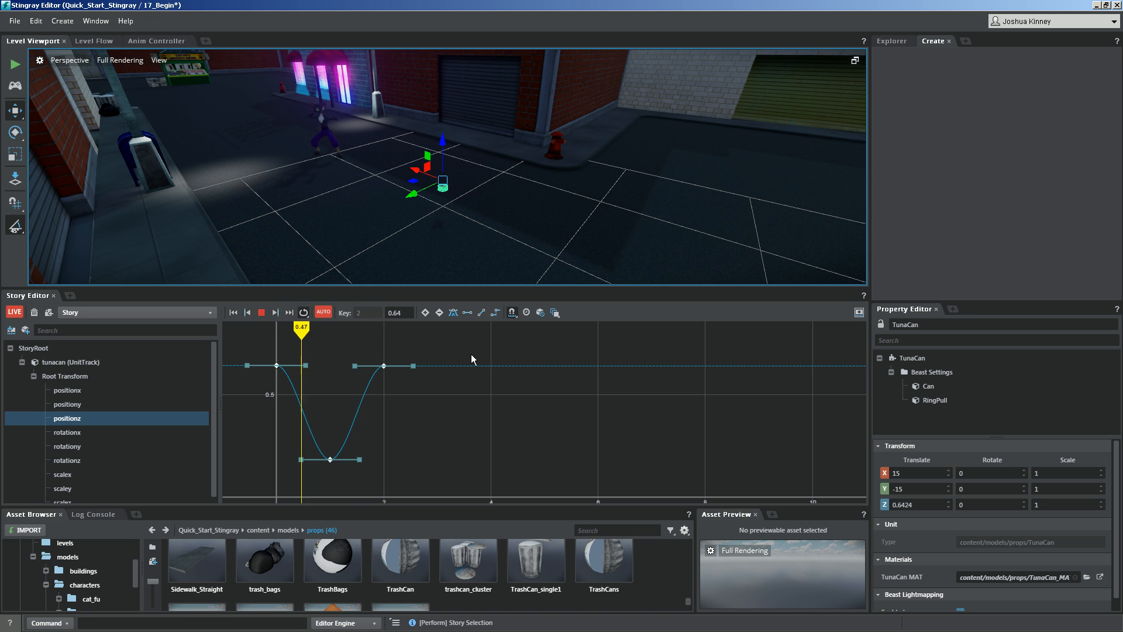
left_click(480, 313)
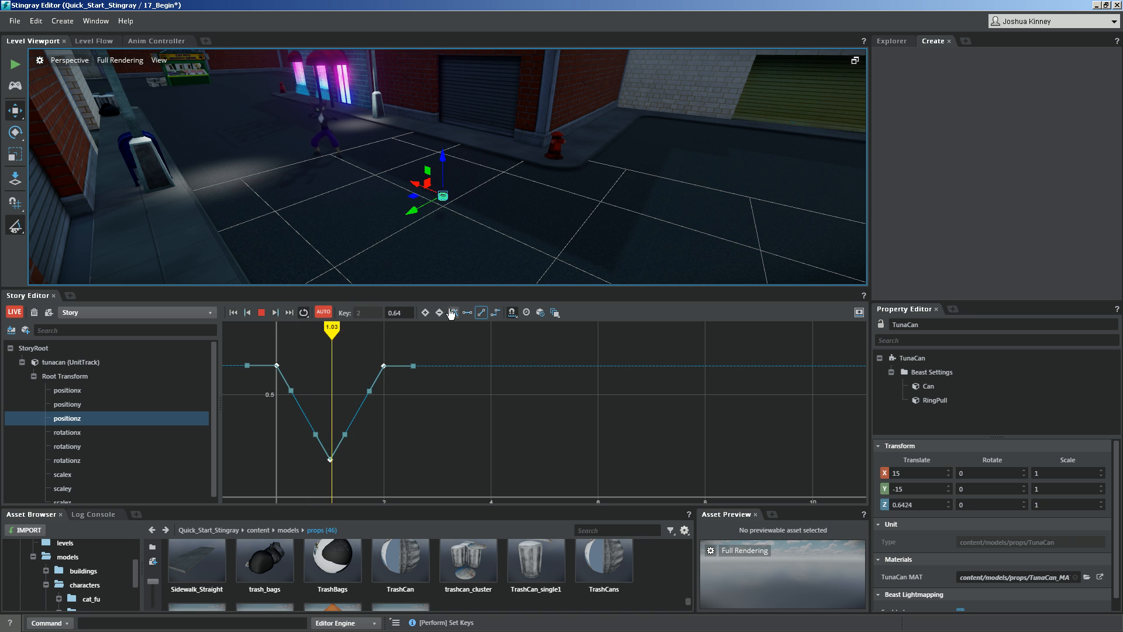
left_click(495, 313)
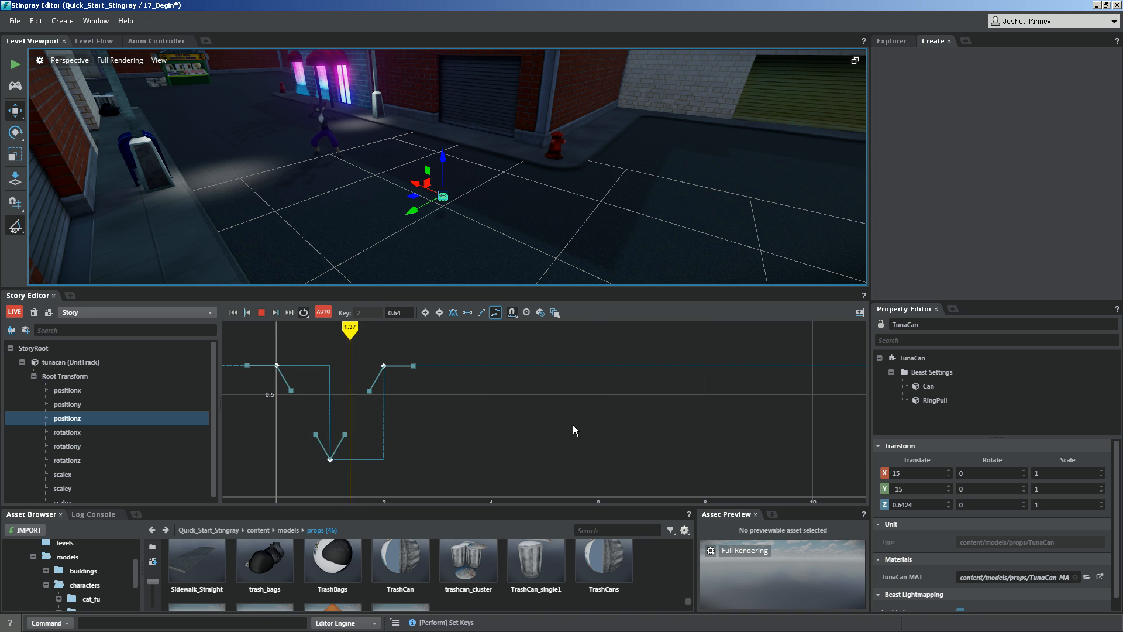
left_click(454, 313)
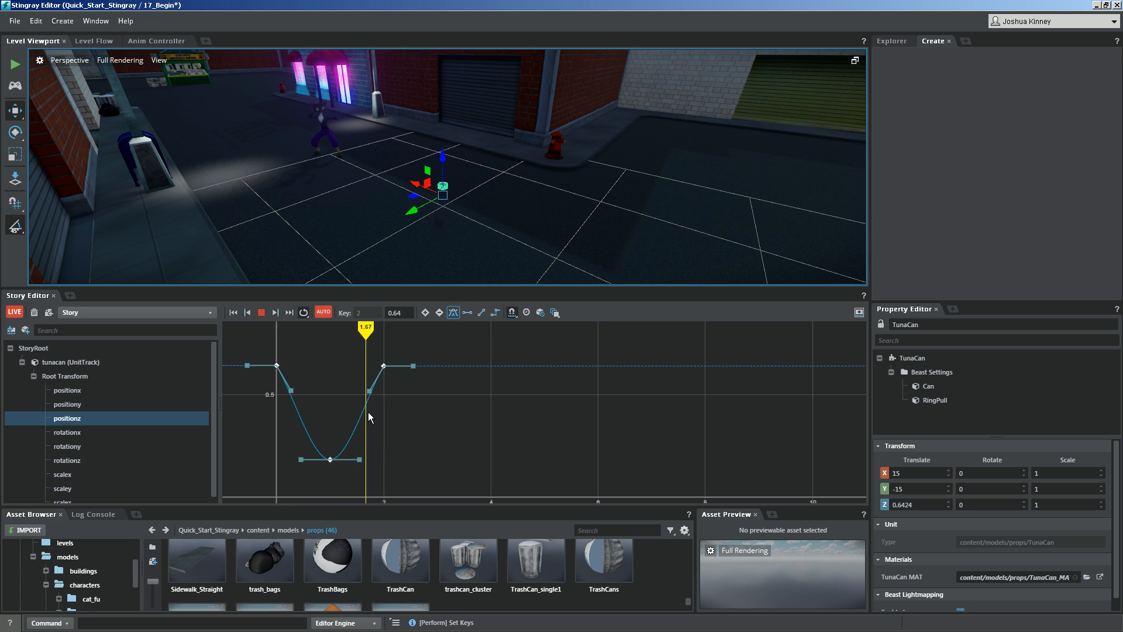
left_click(468, 313)
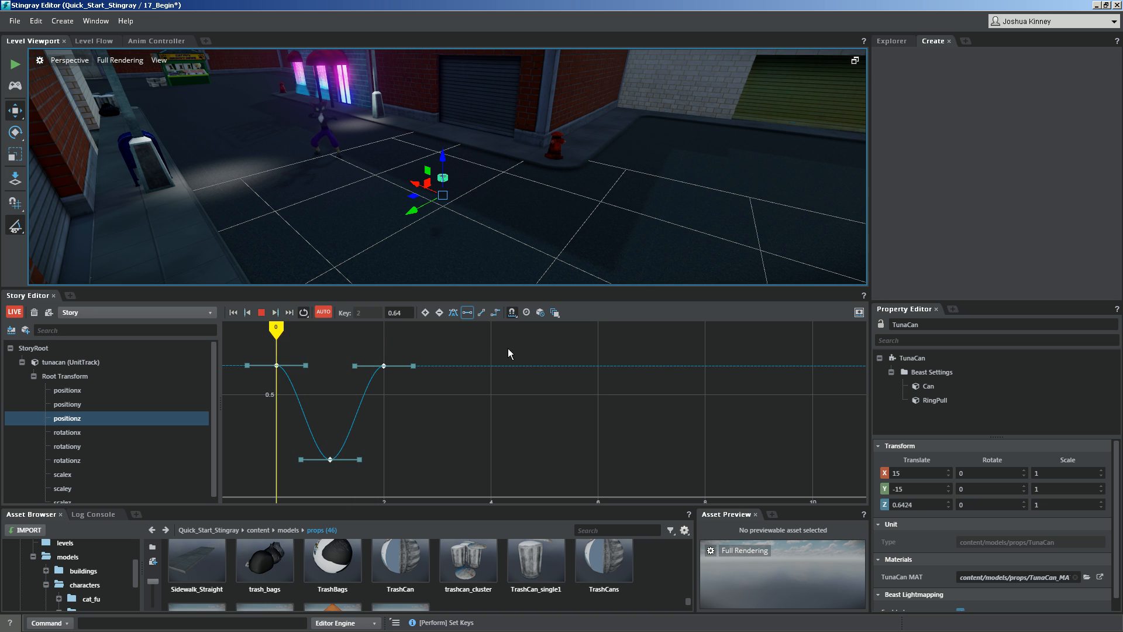
Stop the story playback with live mode turned off, and collapse the tunacan unit track
left_click(261, 312)
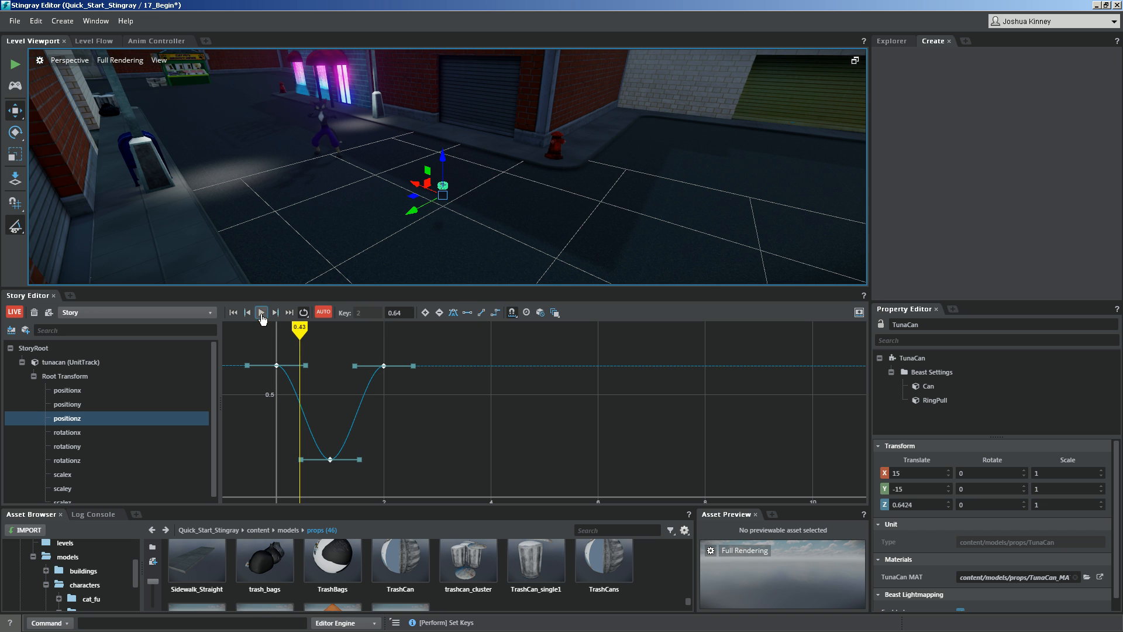
left_click(15, 313)
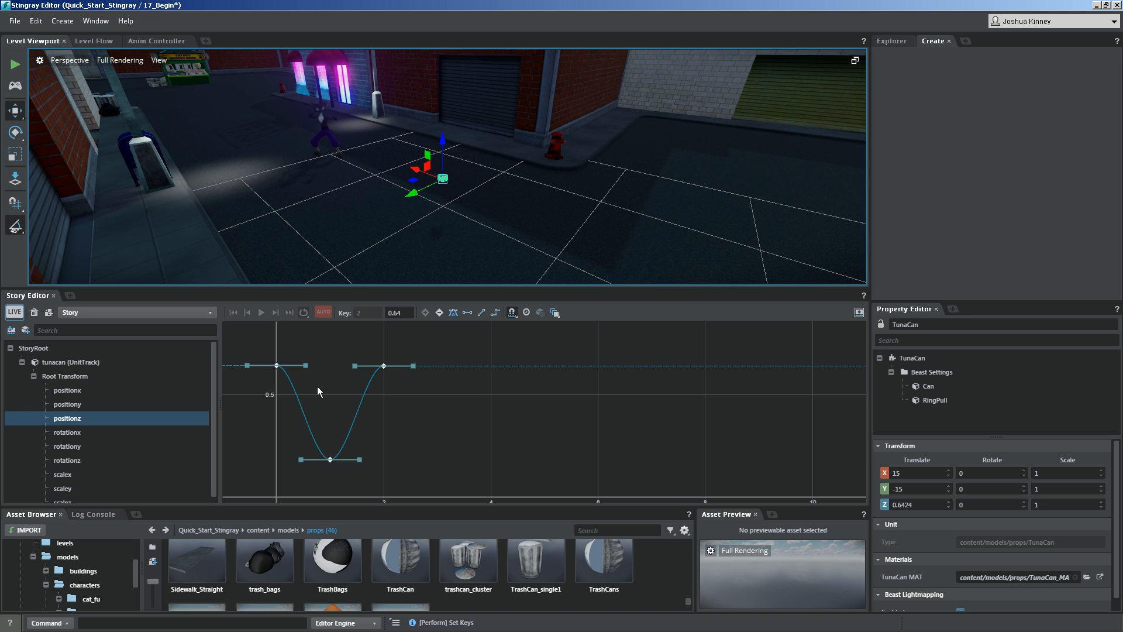
left_click(22, 362)
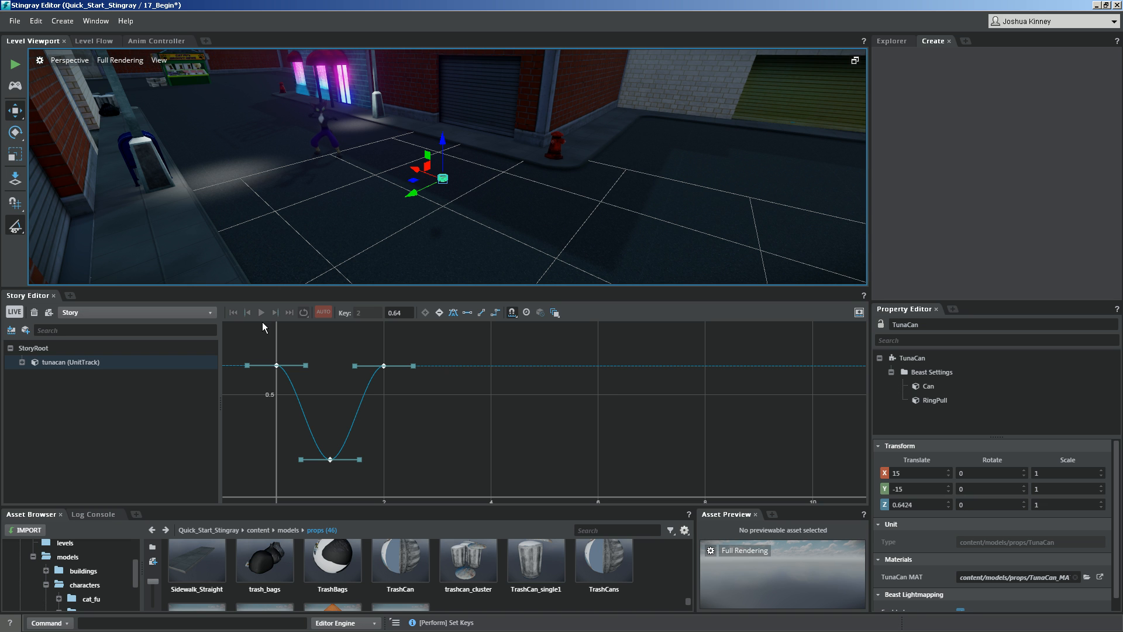
Test the level by running the cat character toward the tuna can to check its animation, and close the test
left_click(15, 64)
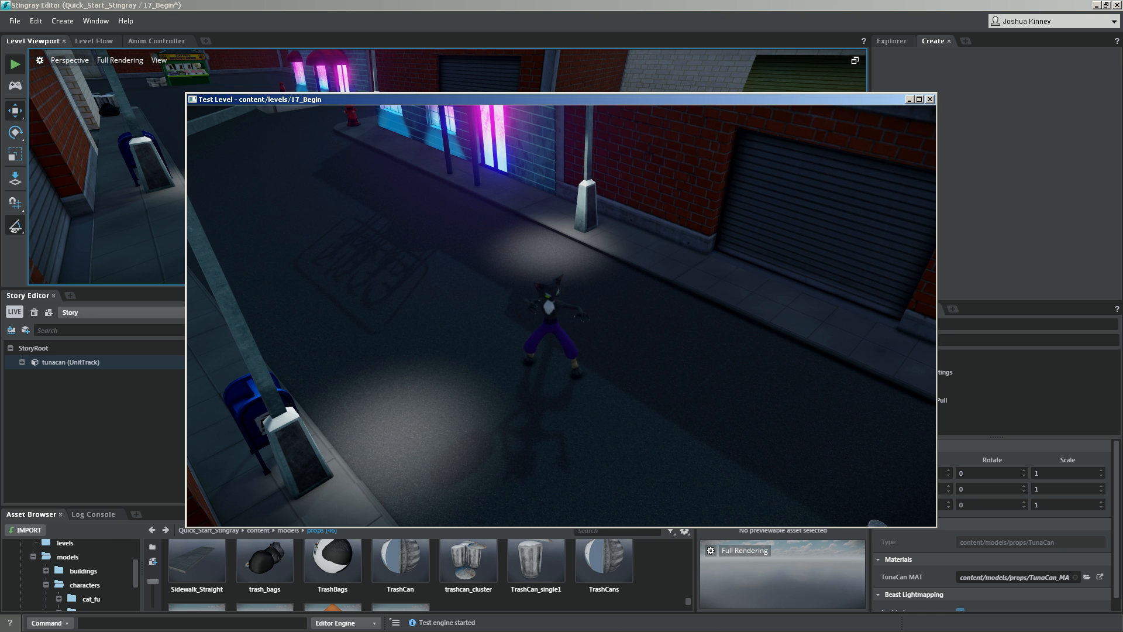
key("d")
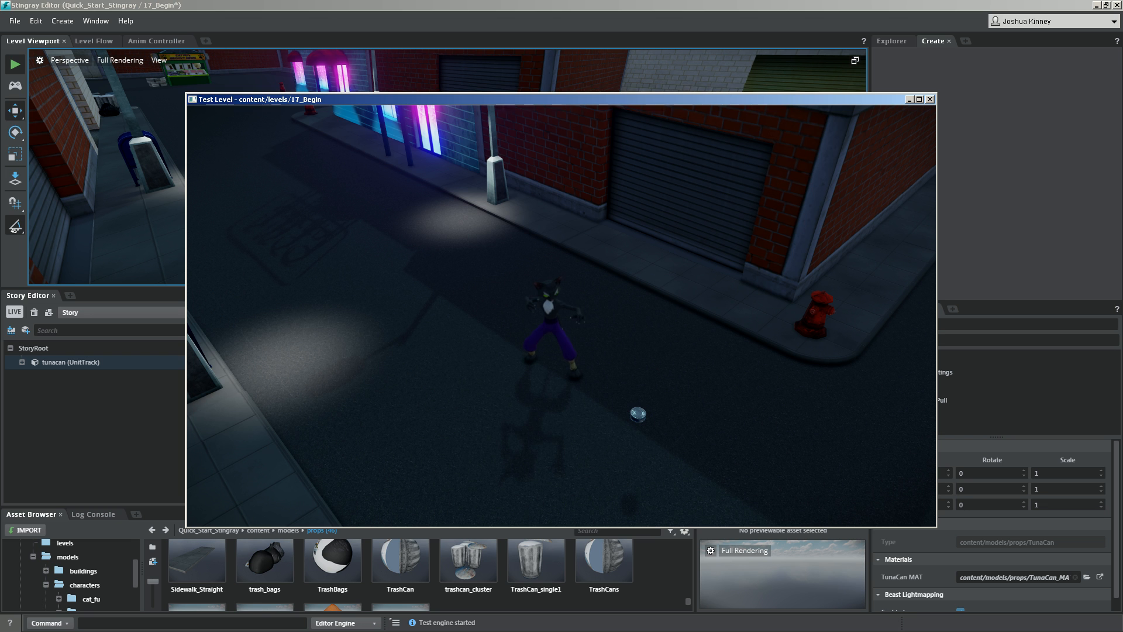
key("Escape")
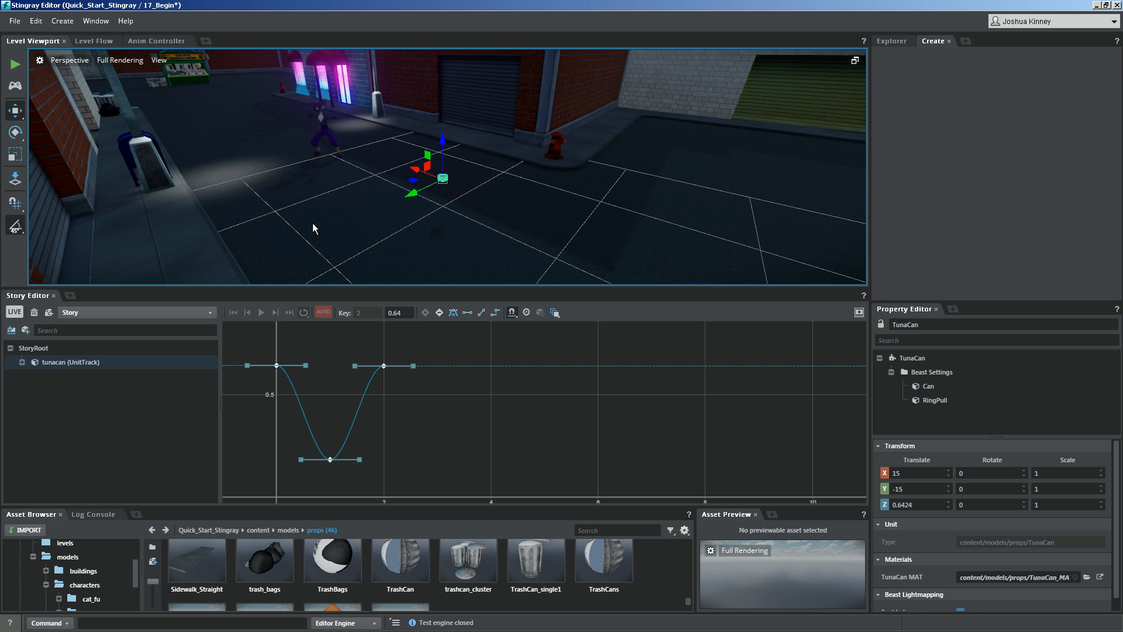
Add a Level Story node to the level's flow graph, in the empty area beneath the Flow Subroutine node
left_click(95, 41)
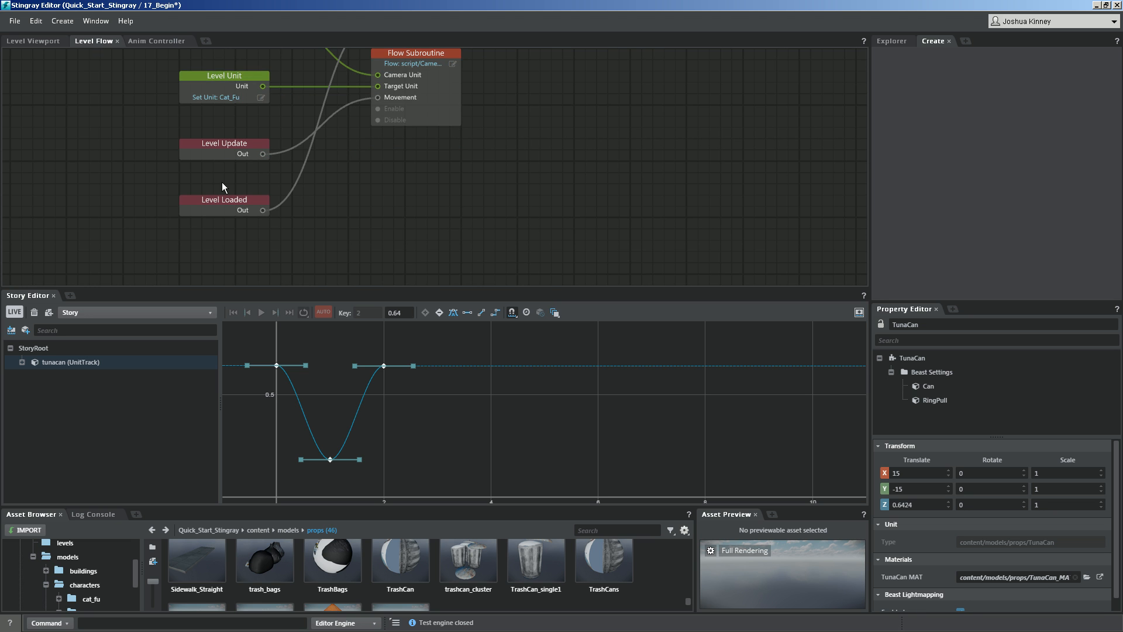
mouse_move(352, 173)
middle_mouse_down()
mouse_move(346, 236)
mouse_move(341, 183)
middle_mouse_up()
scroll(346, 236, "down", 1)
scroll(342, 184, "up", 1)
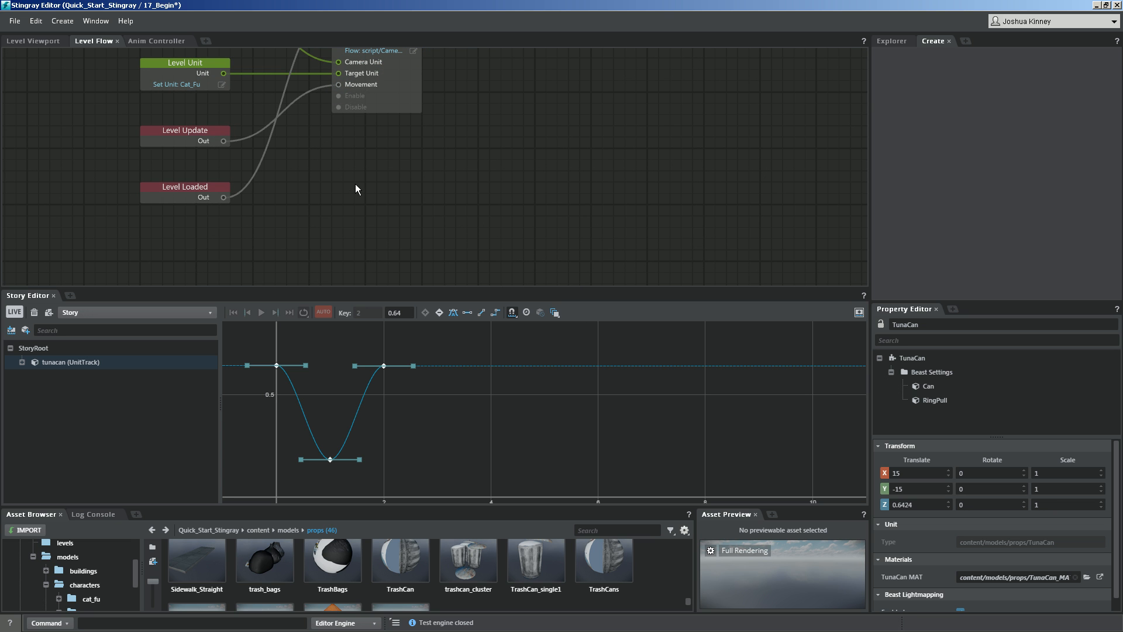
right_click(357, 186)
type("stroy")
key("BackSpace")
key("BackSpace")
key("BackSpace")
type("ory")
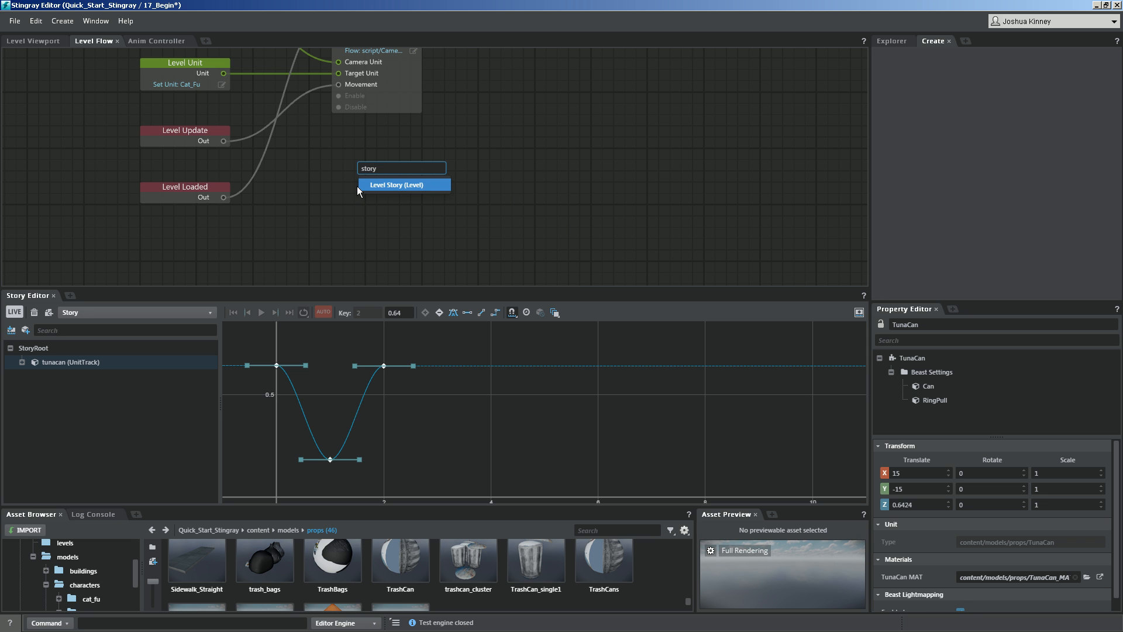
left_click(380, 185)
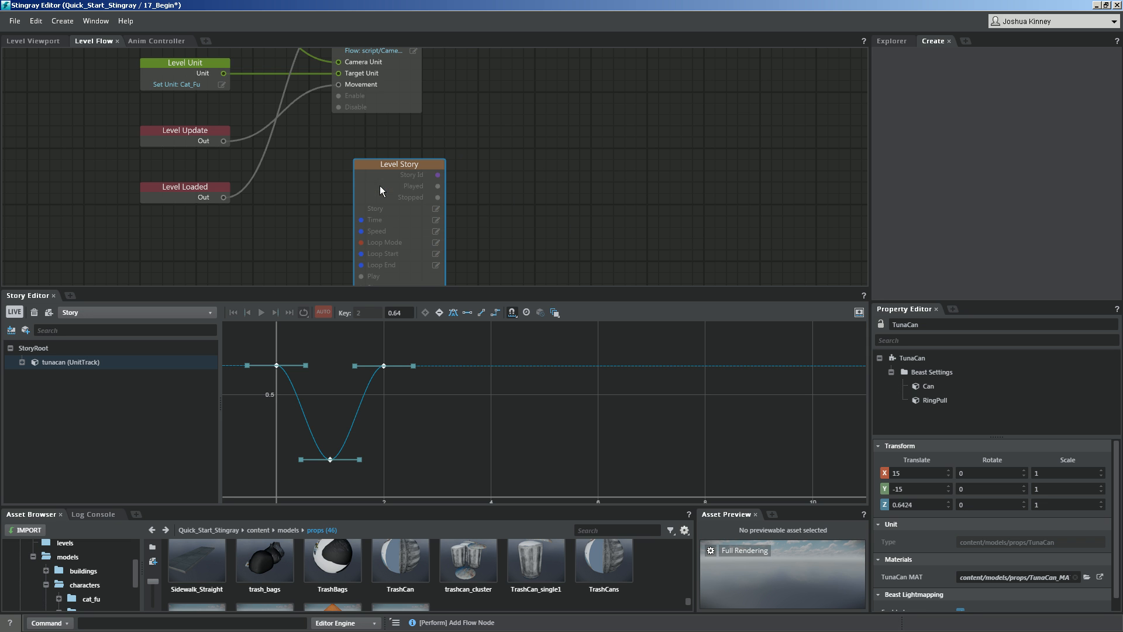
right_click(545, 138)
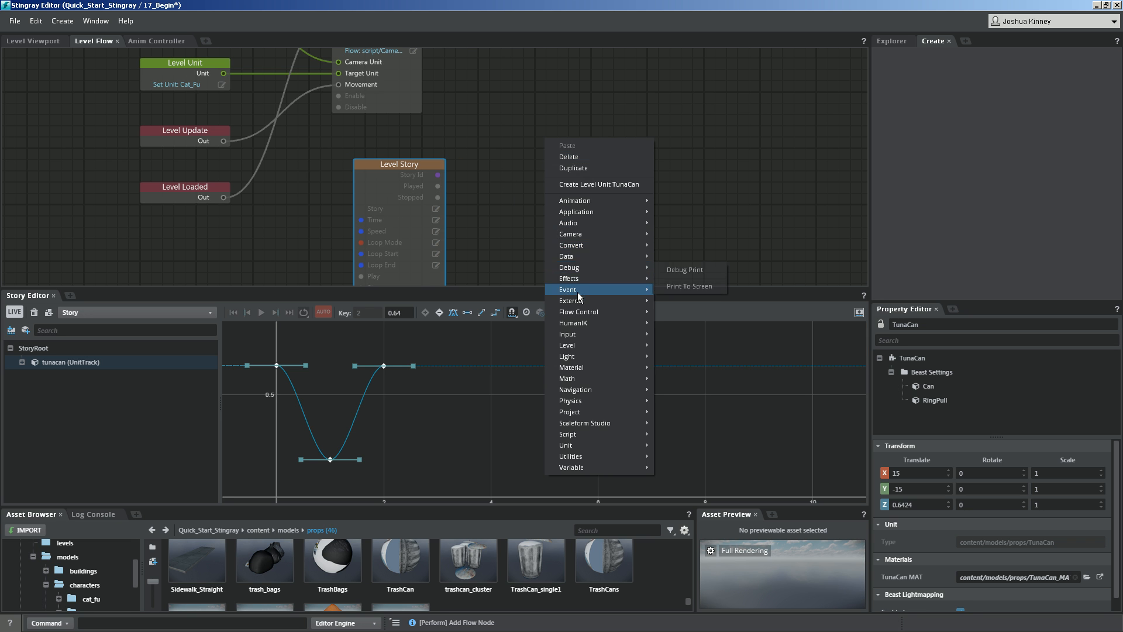
mouse_move(571, 346)
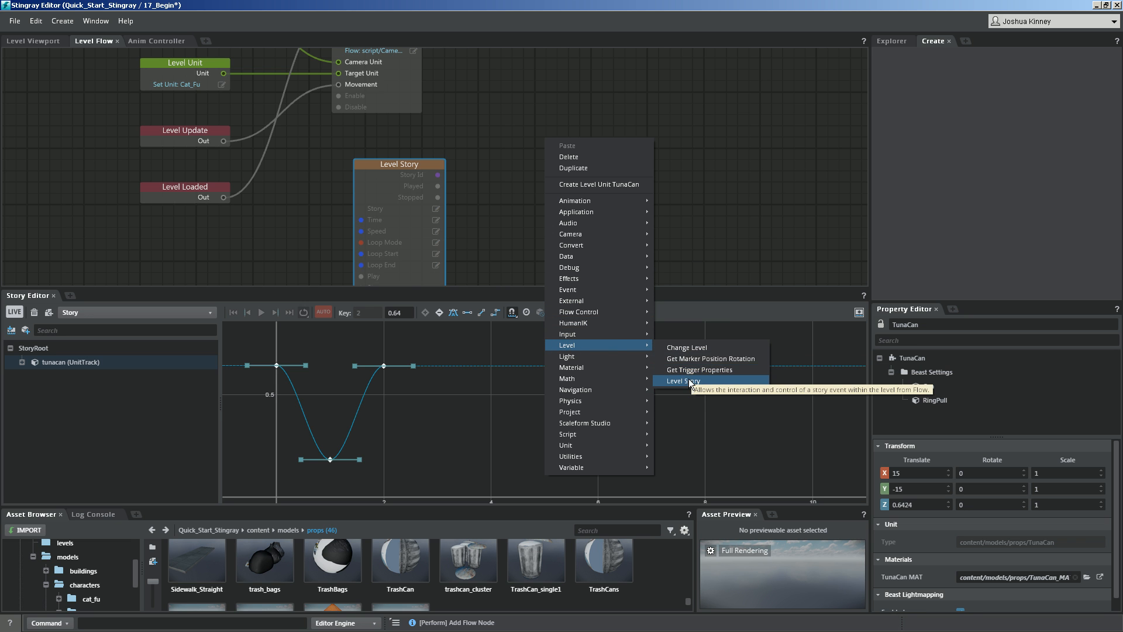
left_click(466, 151)
Align the Level Story node beneath the Flow Subroutine node and connect Level Loaded's Out to its Play input
middle_click_drag(410, 180, 477, 175)
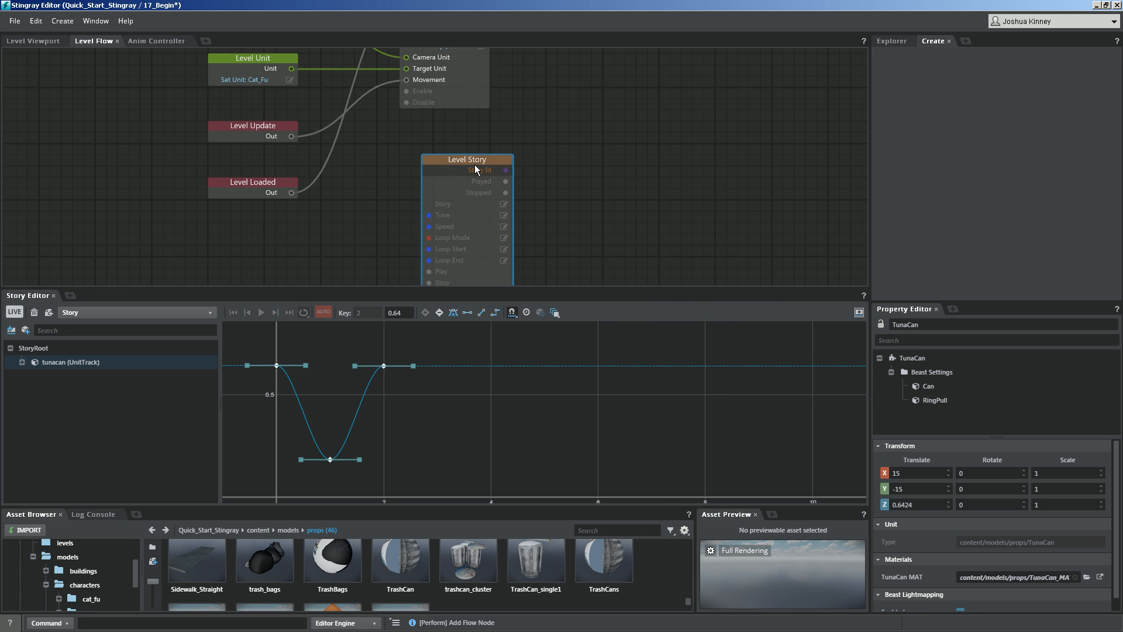
left_click_drag(470, 158, 447, 135)
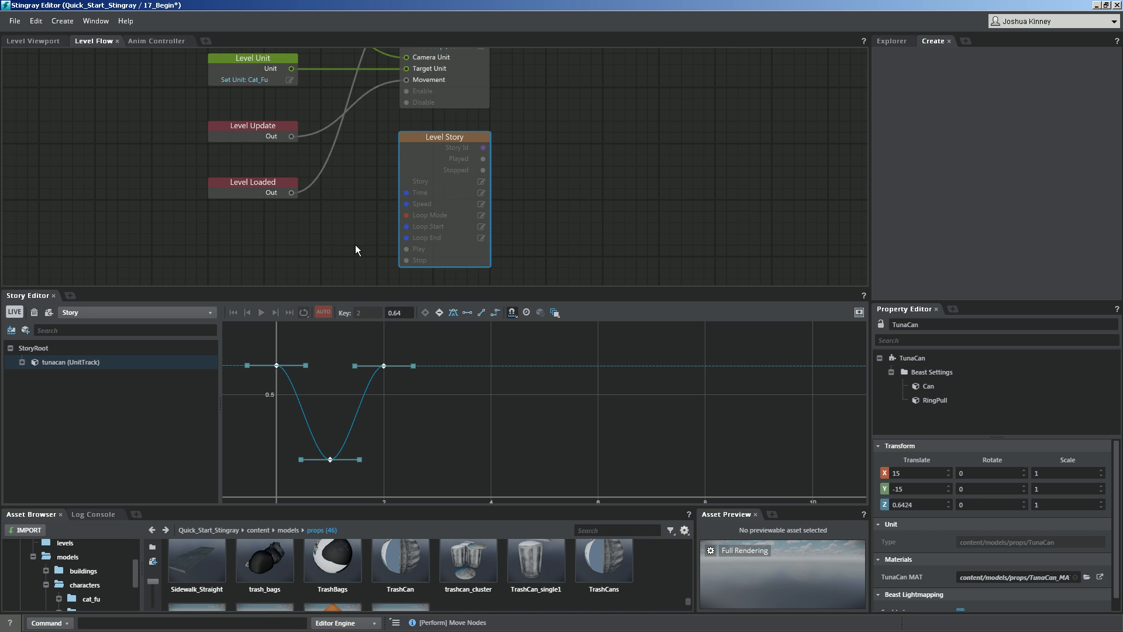
left_click_drag(292, 194, 408, 251)
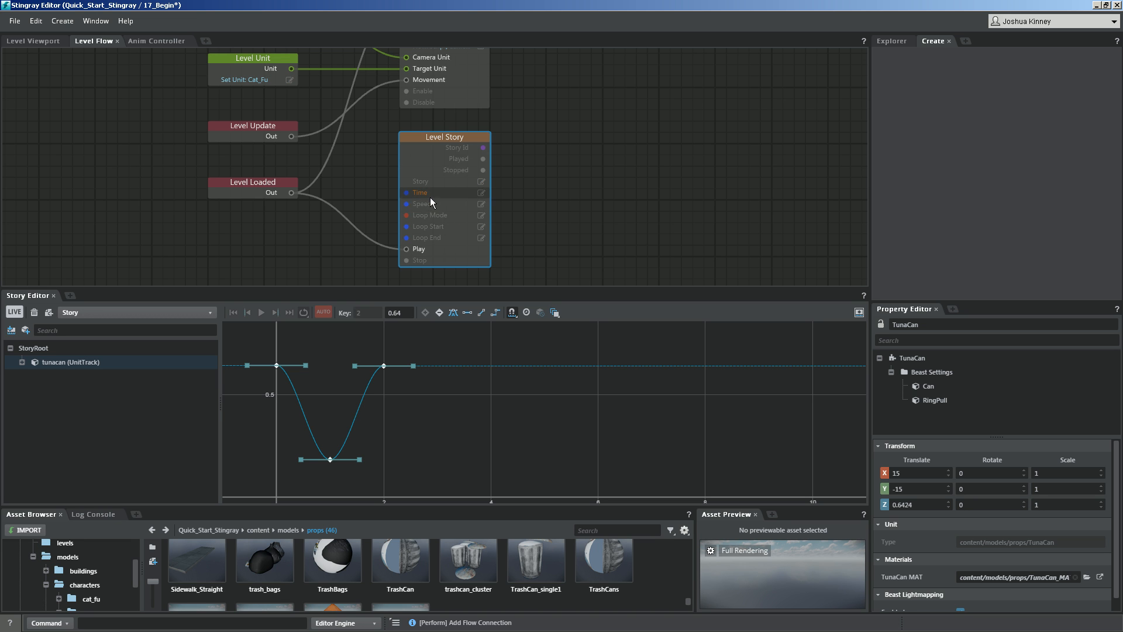
Set the Level Story node's Loop Mode to loop and assign Story as its story
left_click(480, 216)
left_click(509, 235)
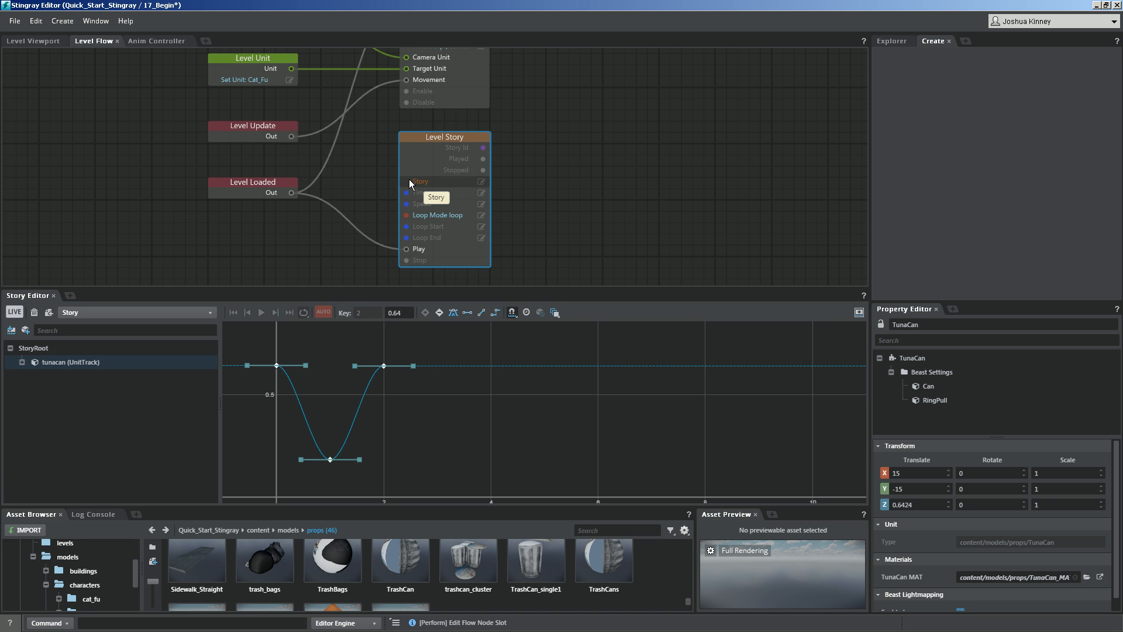
left_click(481, 182)
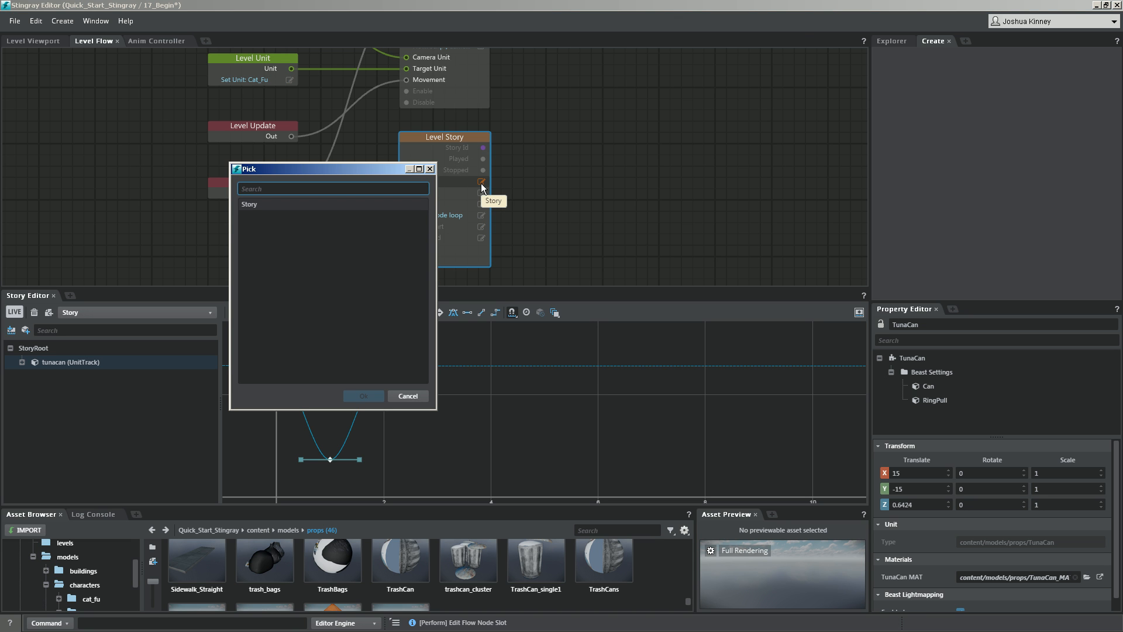
left_click(255, 204)
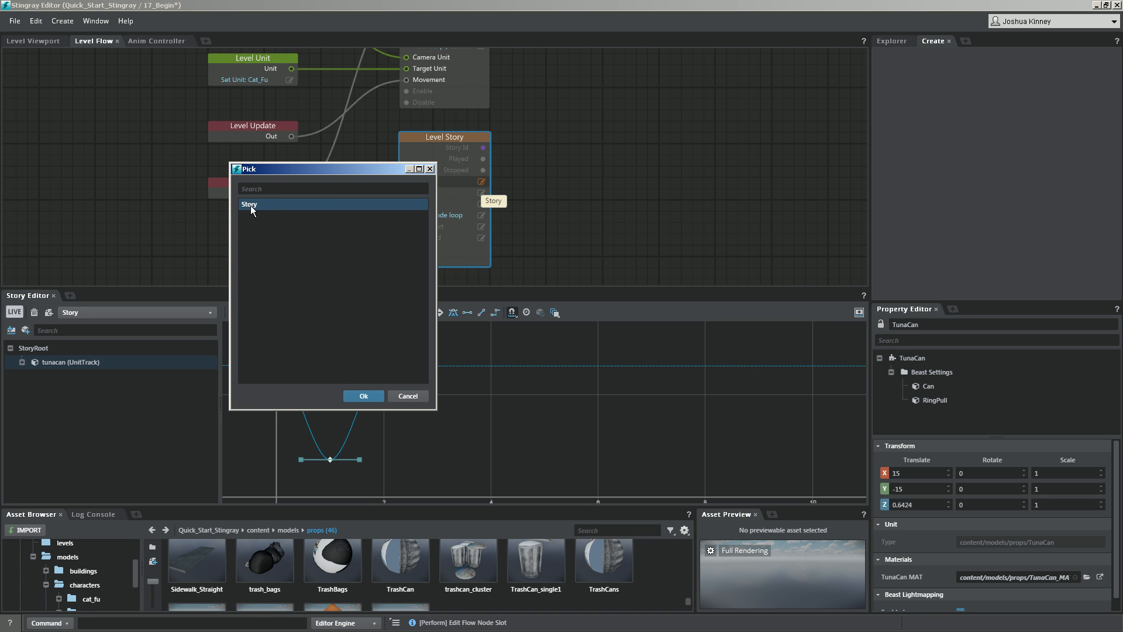
left_click(364, 396)
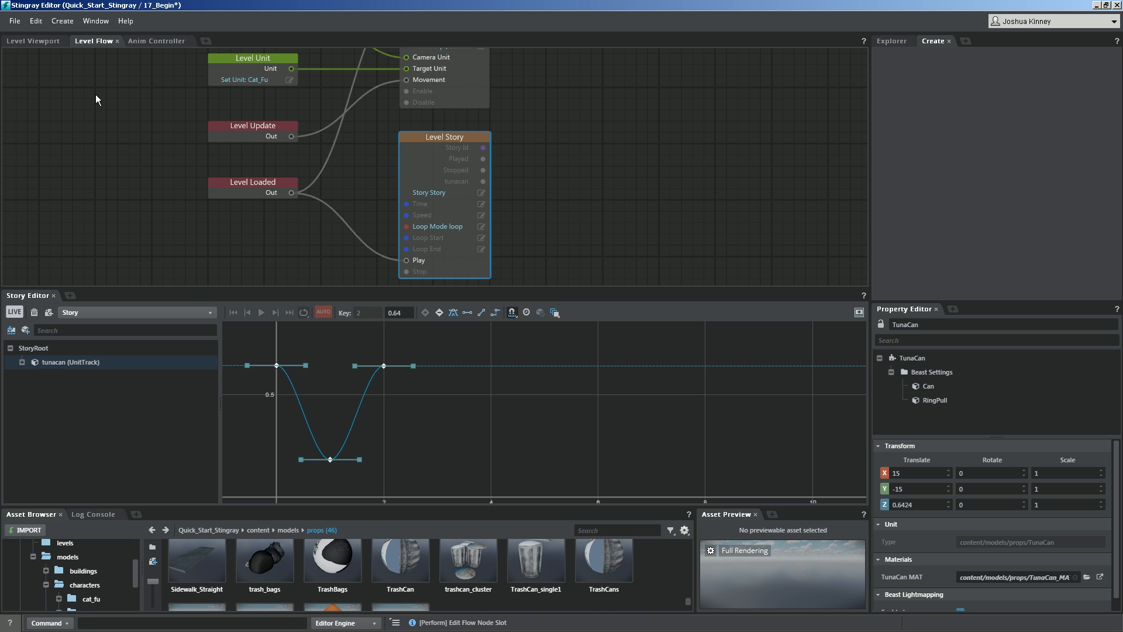
Test the level from the viewport, watching the tuna can's animation and moving the cat character into the can
left_click(30, 43)
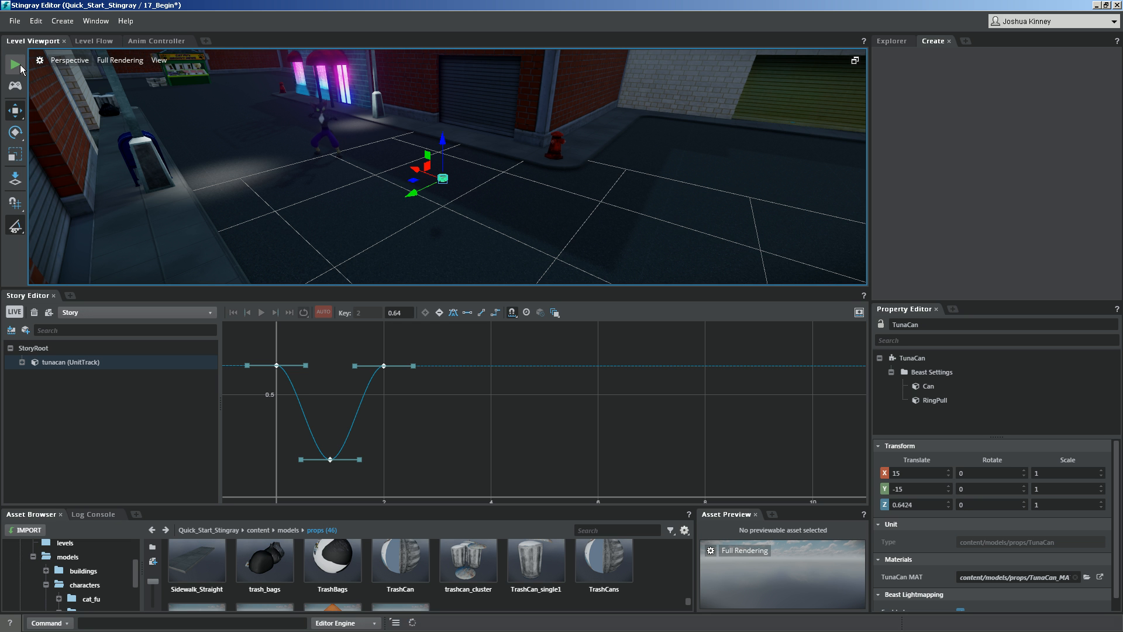
left_click(20, 66)
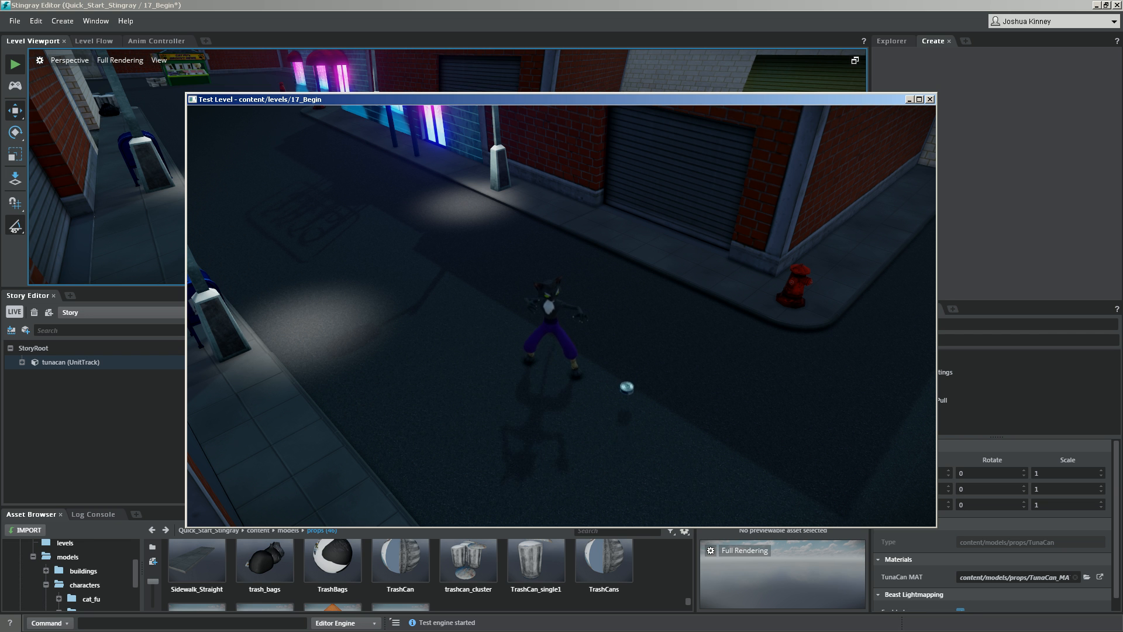
key("d")
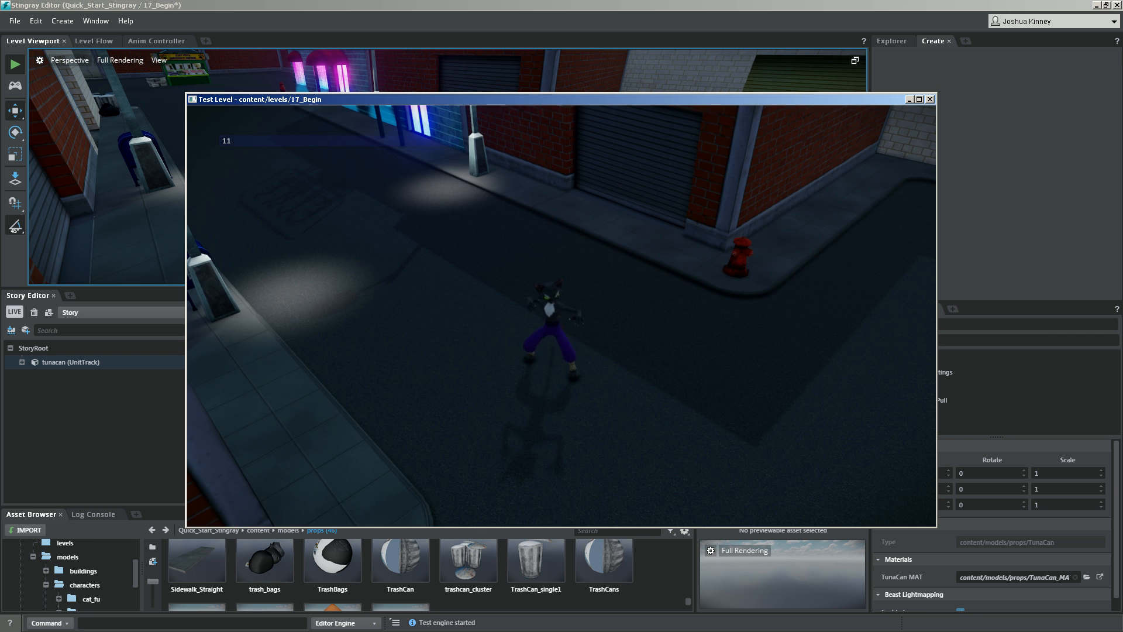